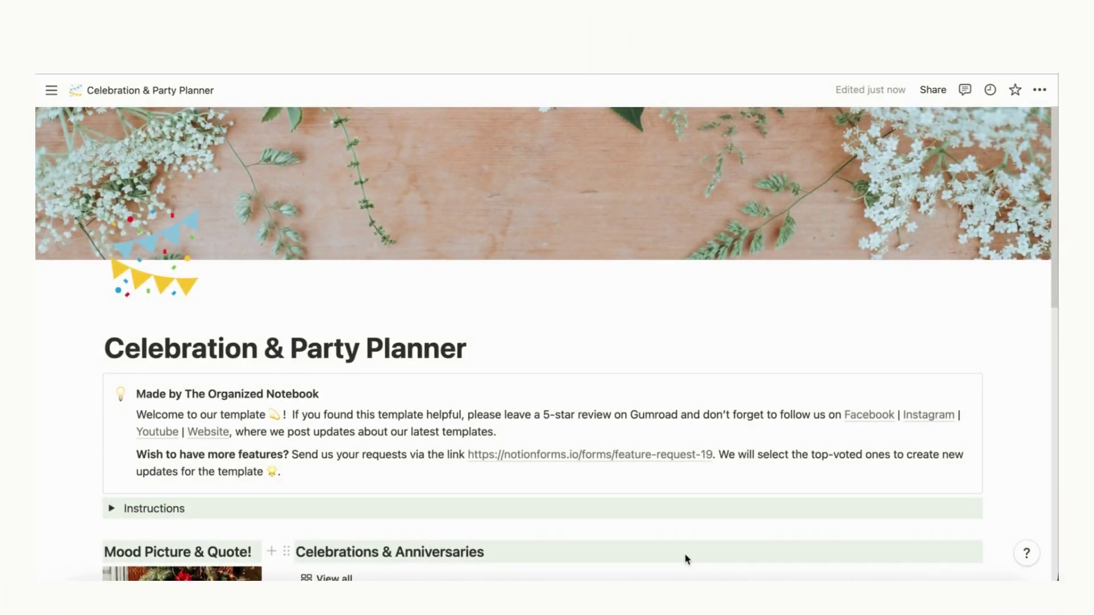
- Scroll down the planner to the Celebrations & Anniversaries gallery and My Events table
{"action": "scroll", "coordinate": [581, 321], "scroll_direction": "down", "scroll_amount": 10}
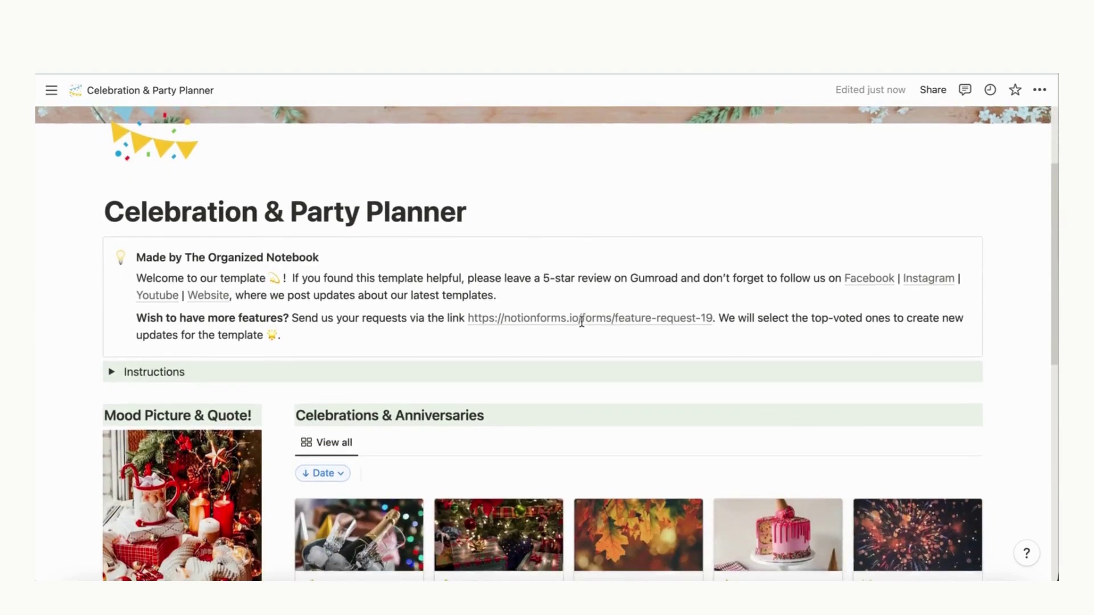
{"action": "scroll", "coordinate": [583, 327], "scroll_direction": "down", "scroll_amount": 1}
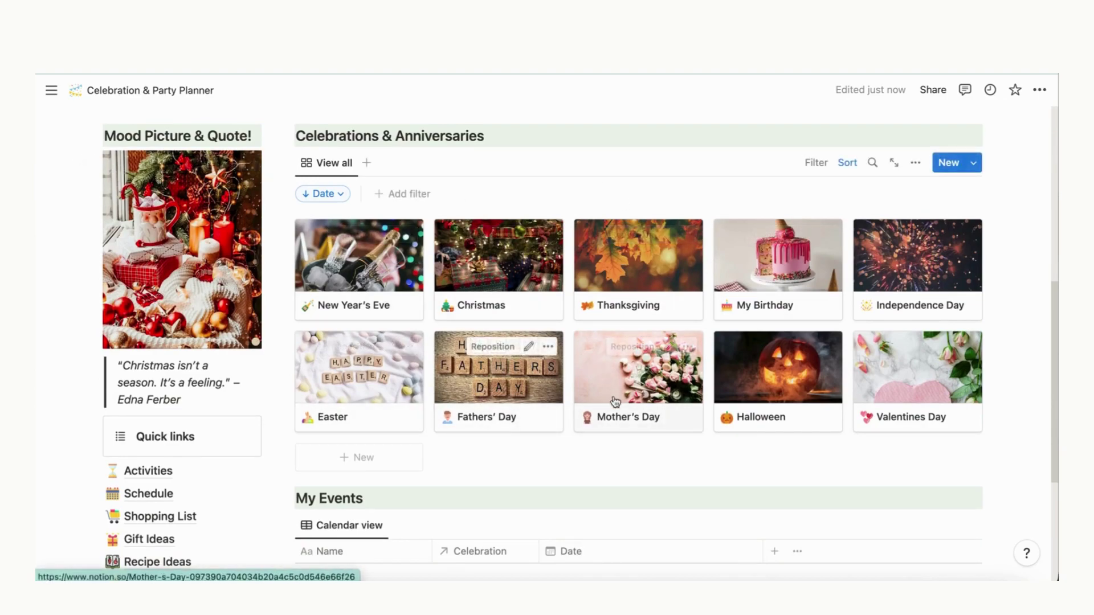
{"action": "scroll", "coordinate": [572, 457], "scroll_direction": "down", "scroll_amount": 3}
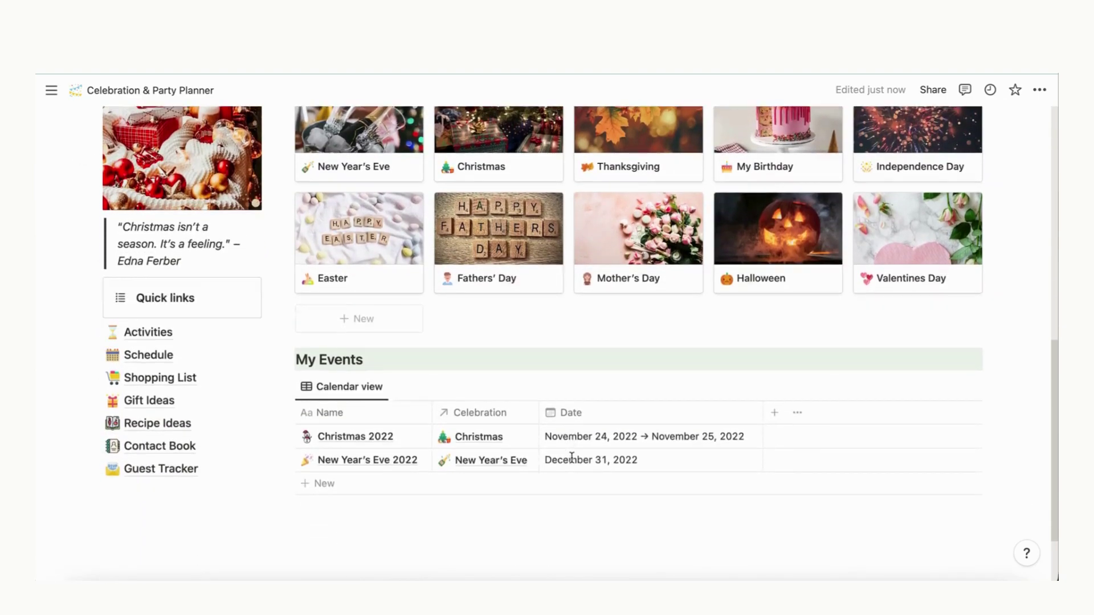
{"action": "scroll", "coordinate": [571, 456], "scroll_direction": "down", "scroll_amount": 1}
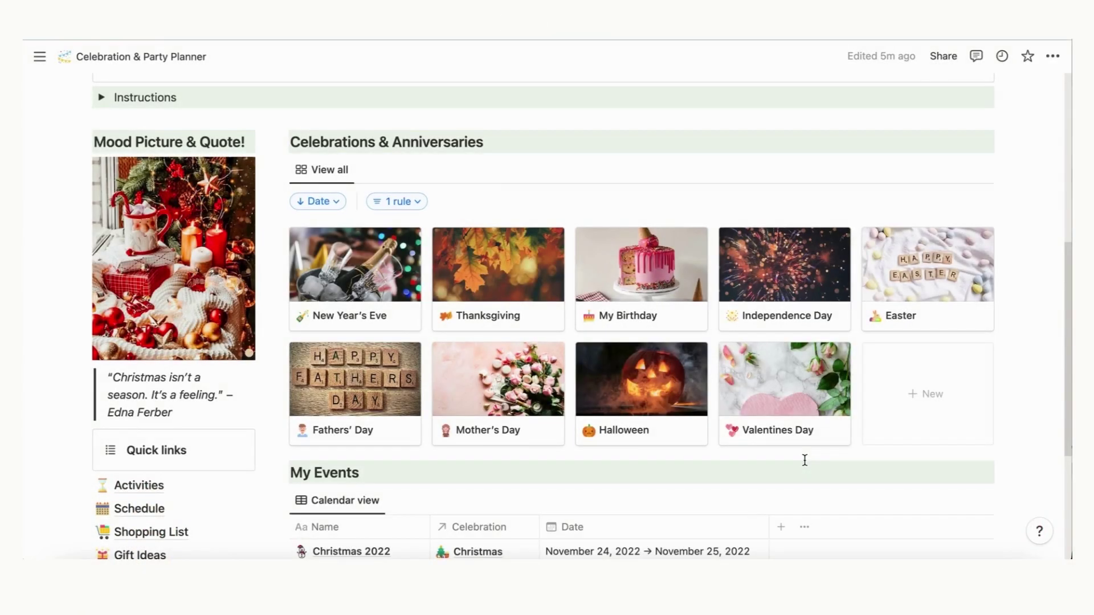
- Create a Christmas celebration dated December 25, 2022, tagged Public Holiday
{"action": "left_click", "coordinate": [922, 399]}
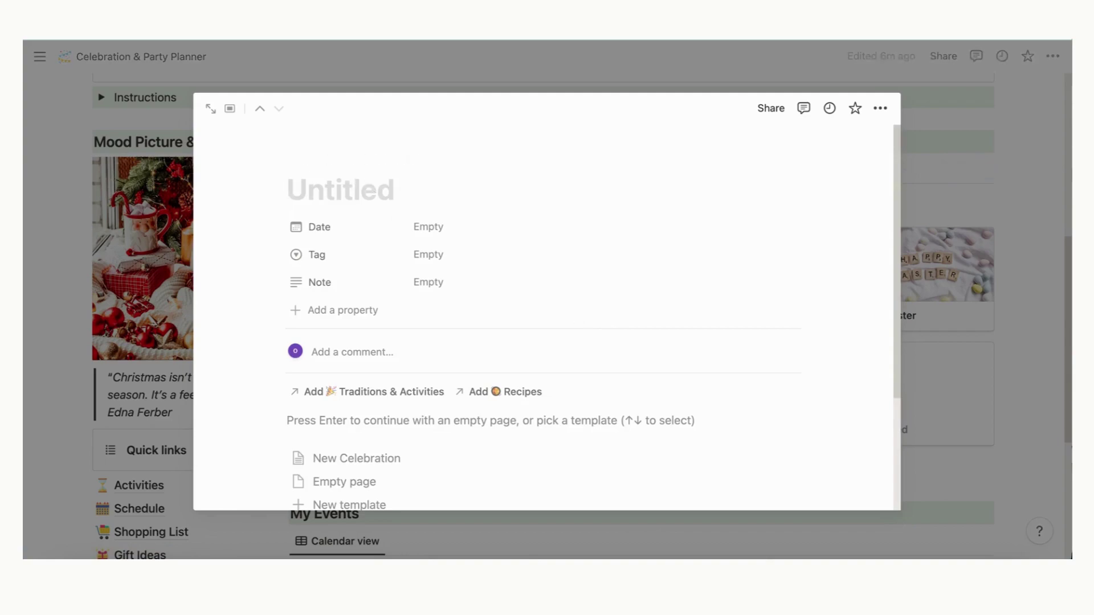
{"action": "type", "text": "Christmas"}
{"action": "left_click", "coordinate": [436, 226]}
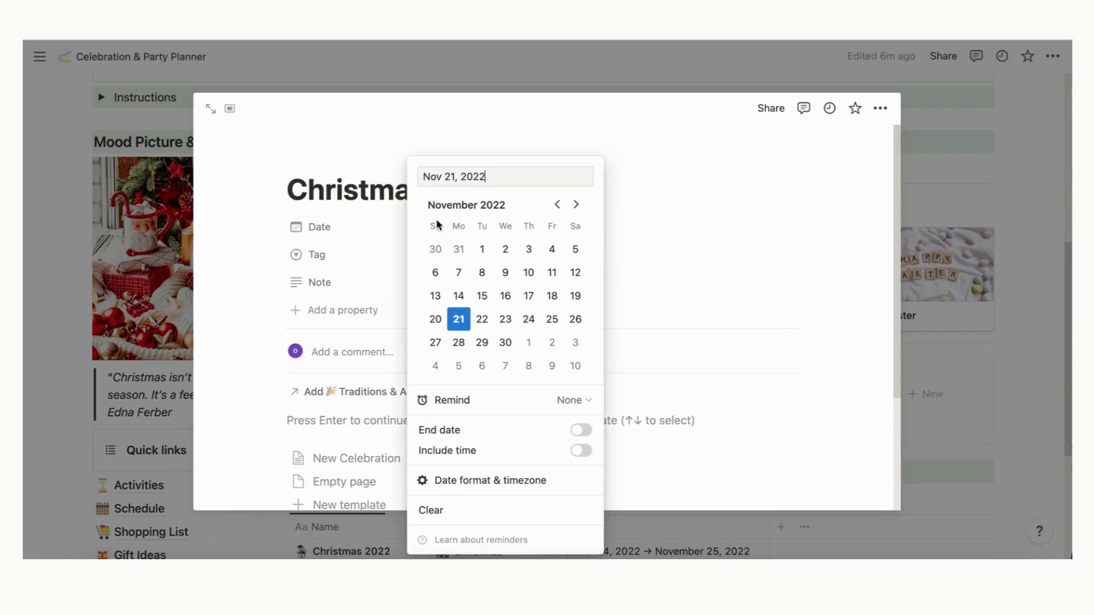
{"action": "left_click", "coordinate": [584, 203]}
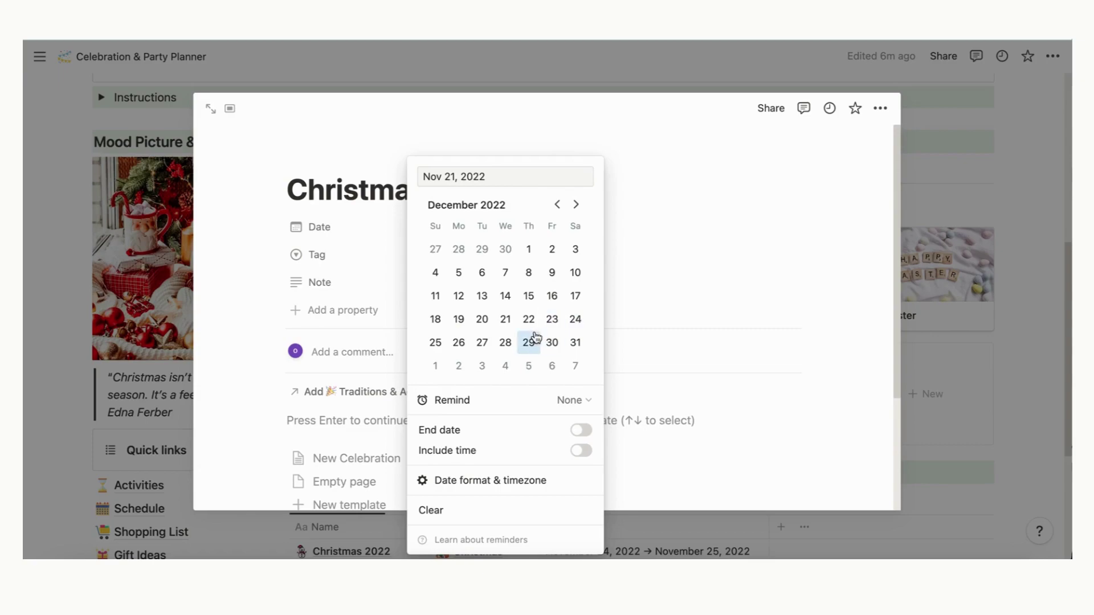
{"action": "left_click", "coordinate": [710, 199]}
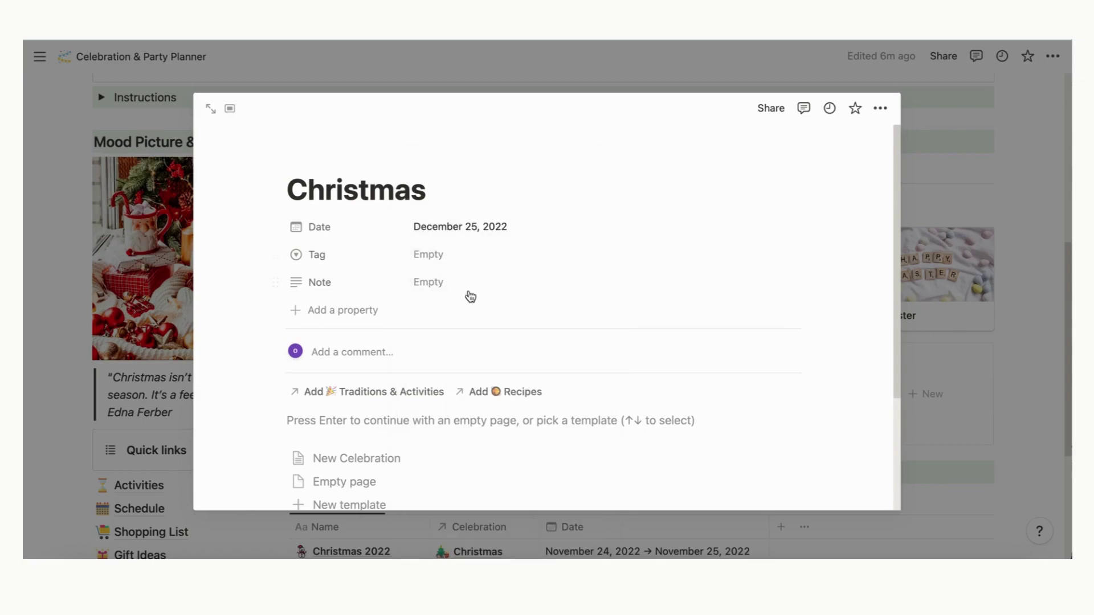
{"action": "left_click", "coordinate": [450, 259]}
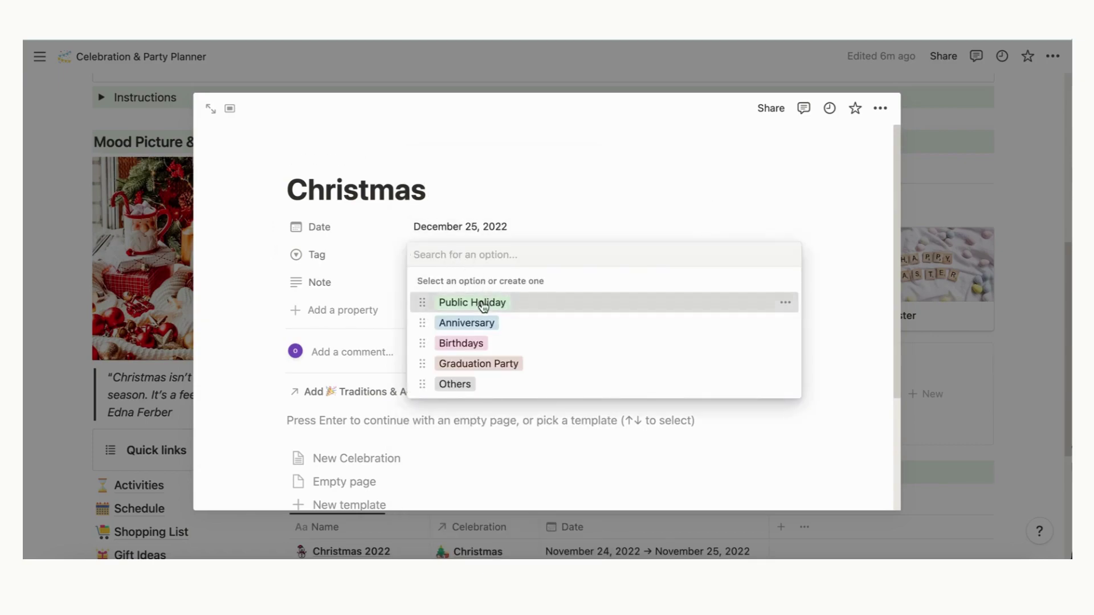
{"action": "left_click", "coordinate": [483, 306]}
- Apply the New Celebration template to the Christmas page
{"action": "left_click", "coordinate": [338, 455]}
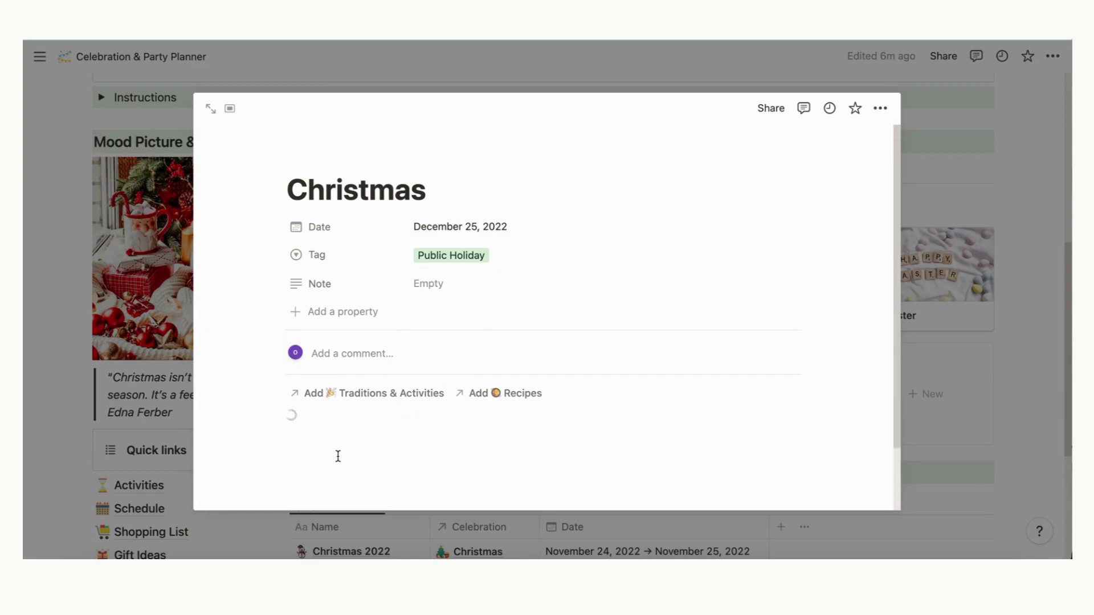
{"action": "scroll", "coordinate": [338, 456], "scroll_direction": "down", "scroll_amount": 3}
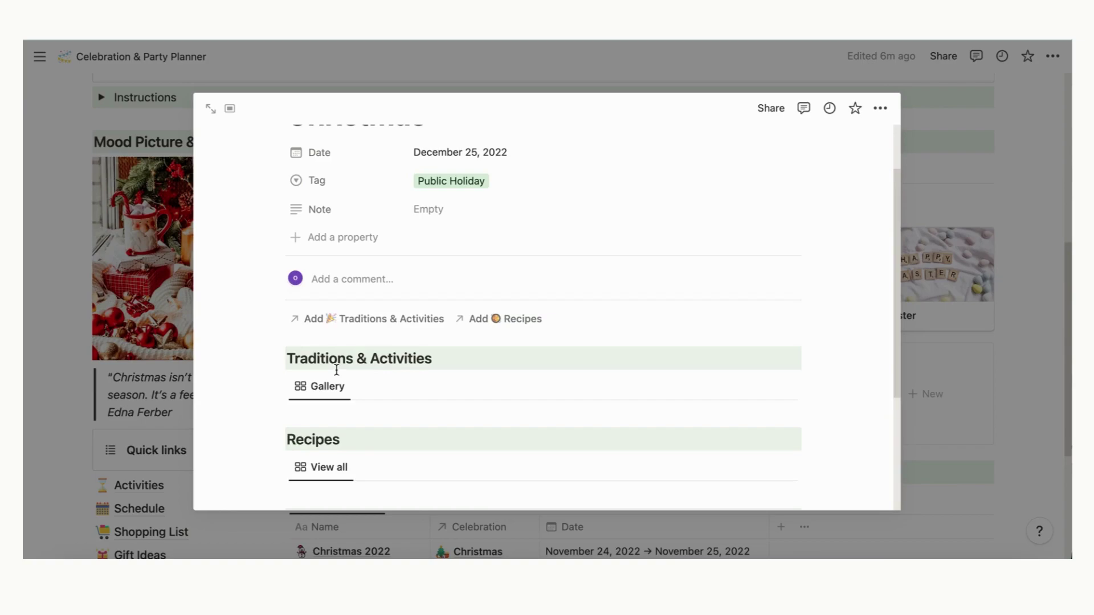
{"action": "scroll", "coordinate": [337, 370], "scroll_direction": "down", "scroll_amount": 3}
{"action": "scroll", "coordinate": [336, 369], "scroll_direction": "down", "scroll_amount": 3}
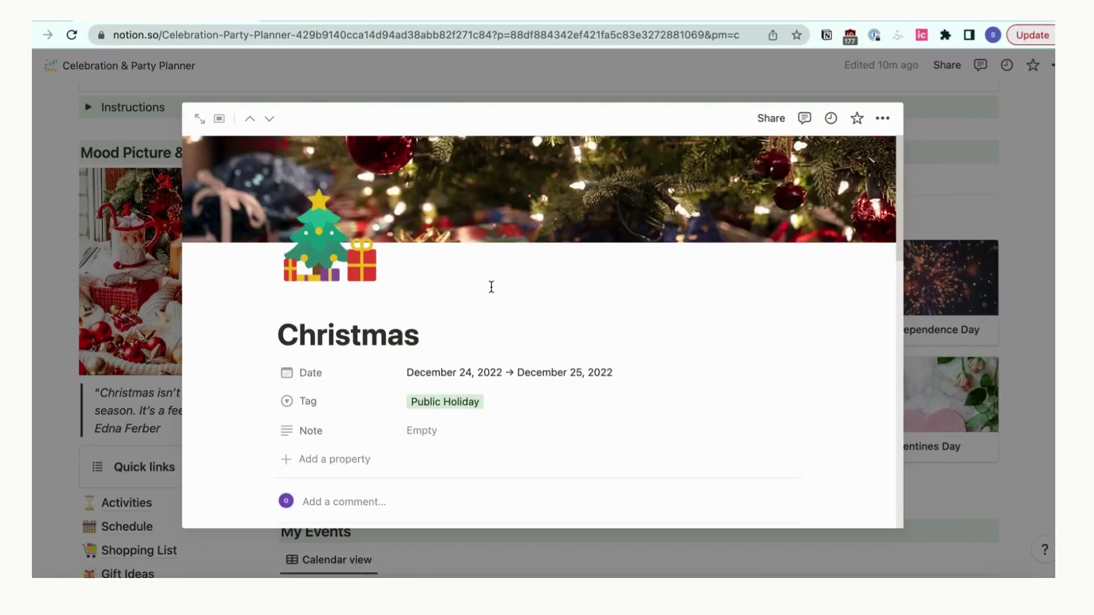
- Add a 'Best Christmas Movies!' card under Traditions & Activities
{"action": "scroll", "coordinate": [491, 286], "scroll_direction": "down", "scroll_amount": 5}
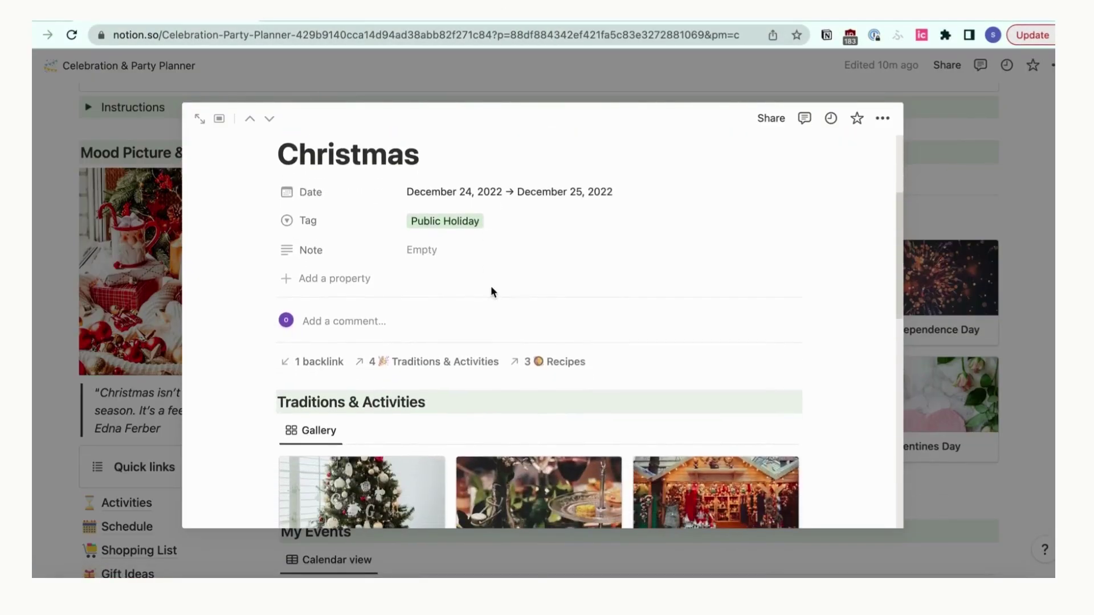
{"action": "scroll", "coordinate": [494, 293], "scroll_direction": "down", "scroll_amount": 3}
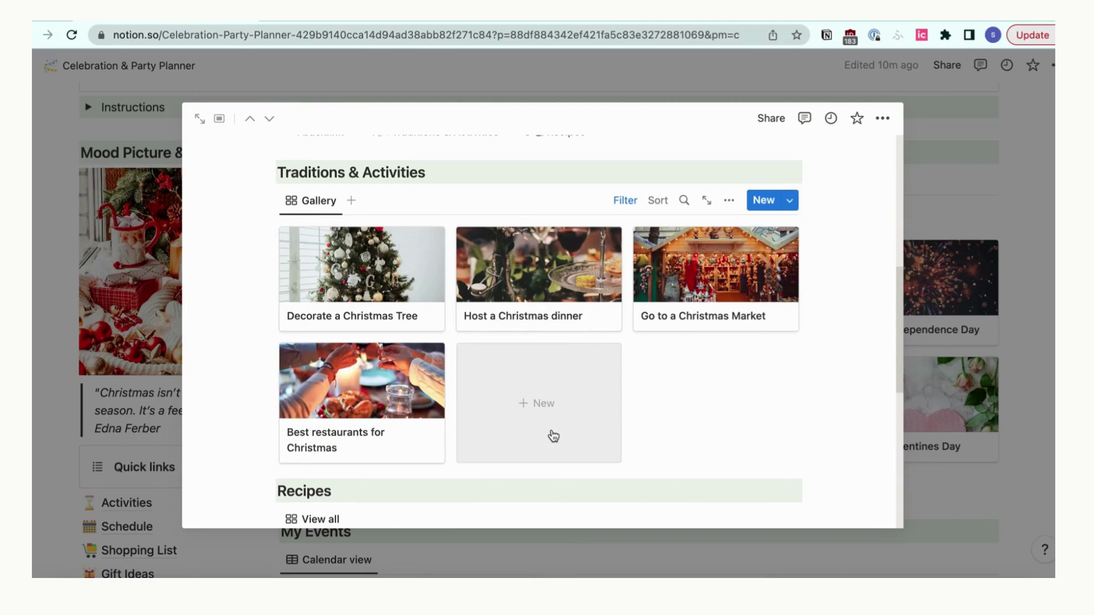
{"action": "left_click", "coordinate": [532, 405]}
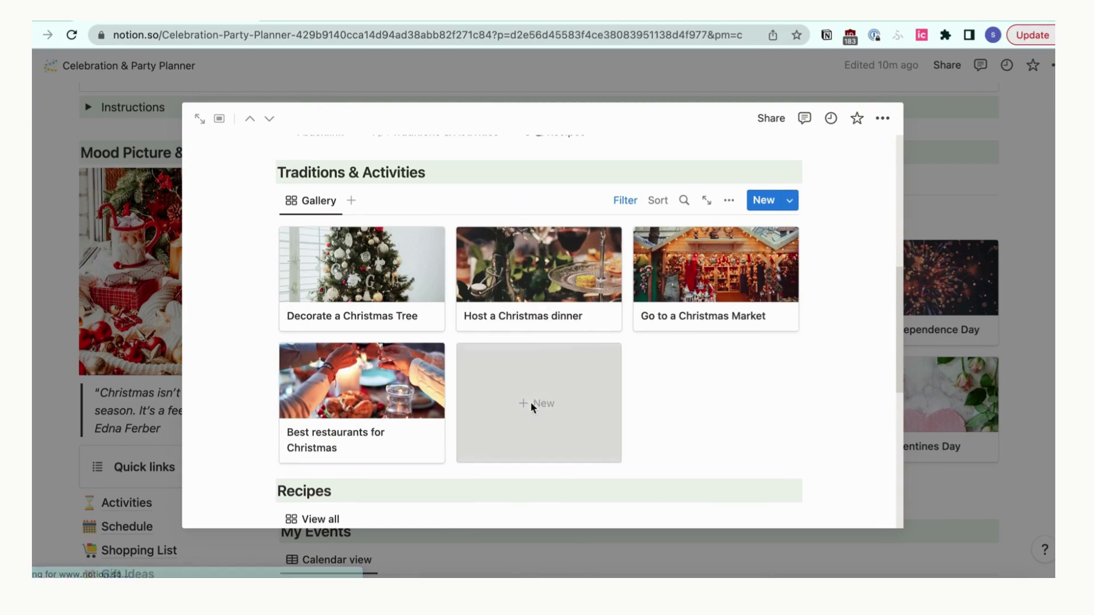
{"action": "type", "text": "Best Christmas Movies!"}
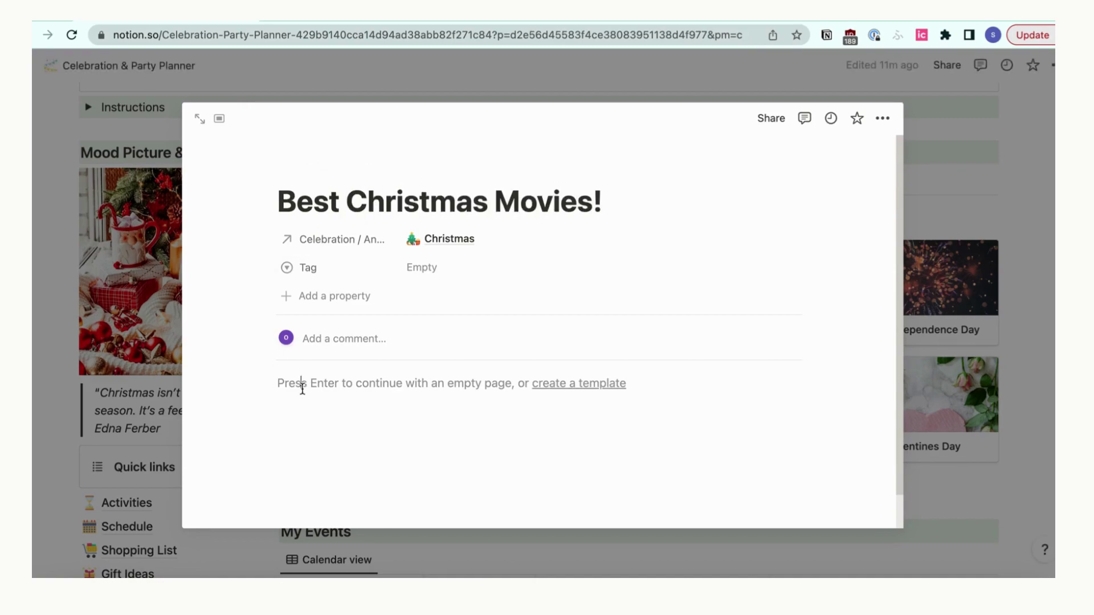
- Embed the Rotten Tomatoes Christmas movie list in the Best Christmas Movies! page
{"action": "left_click", "coordinate": [303, 385]}
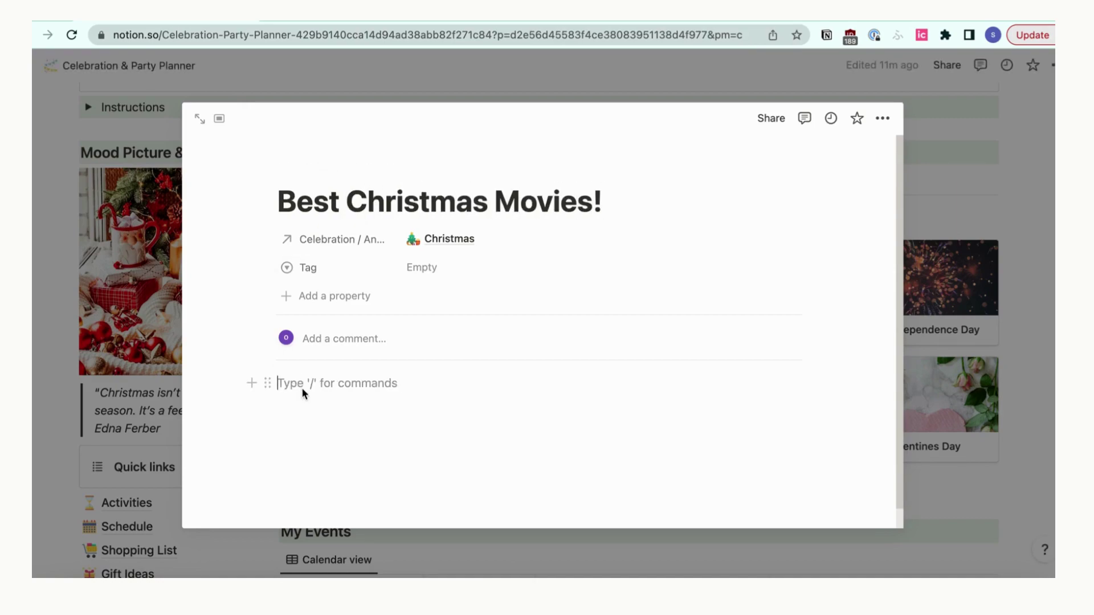
{"action": "type", "text": "/"}
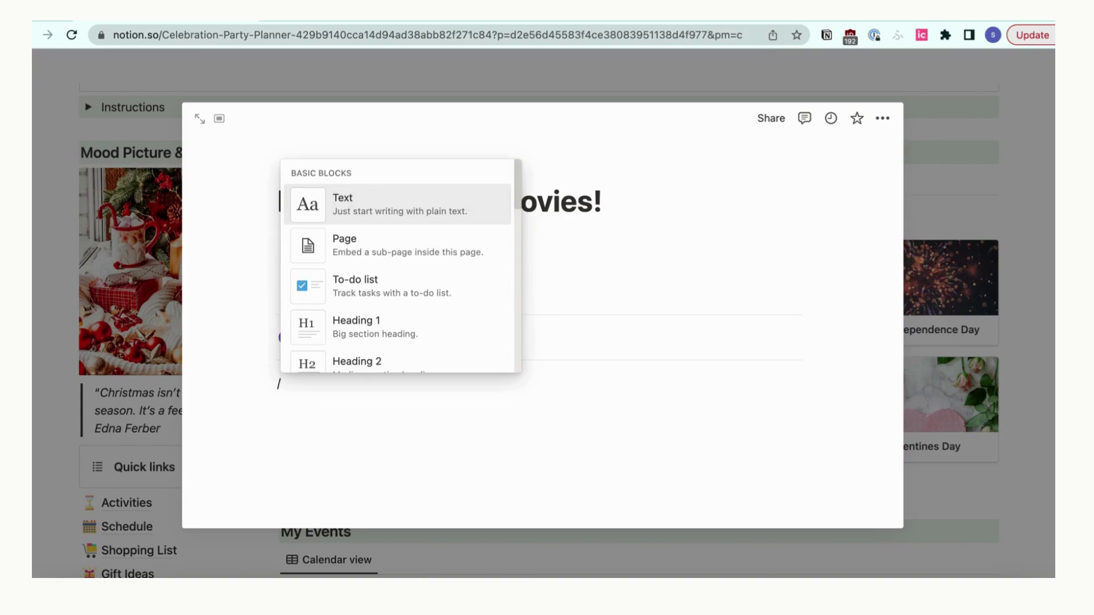
{"action": "type", "text": "embed"}
{"action": "left_click", "coordinate": [401, 205]}
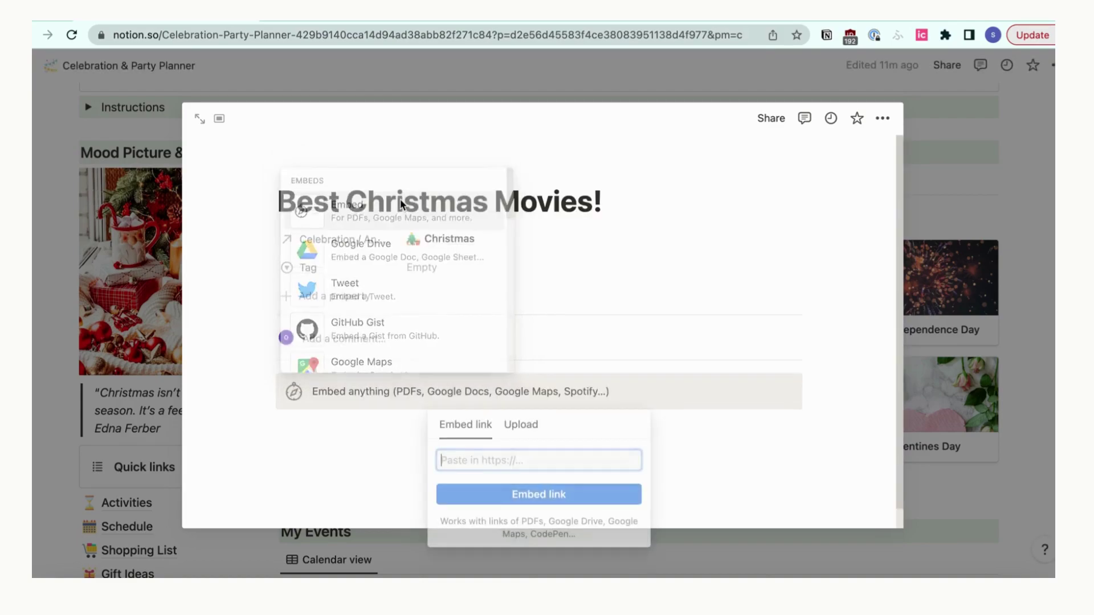
{"action": "key", "text": "ctrl+Tab"}
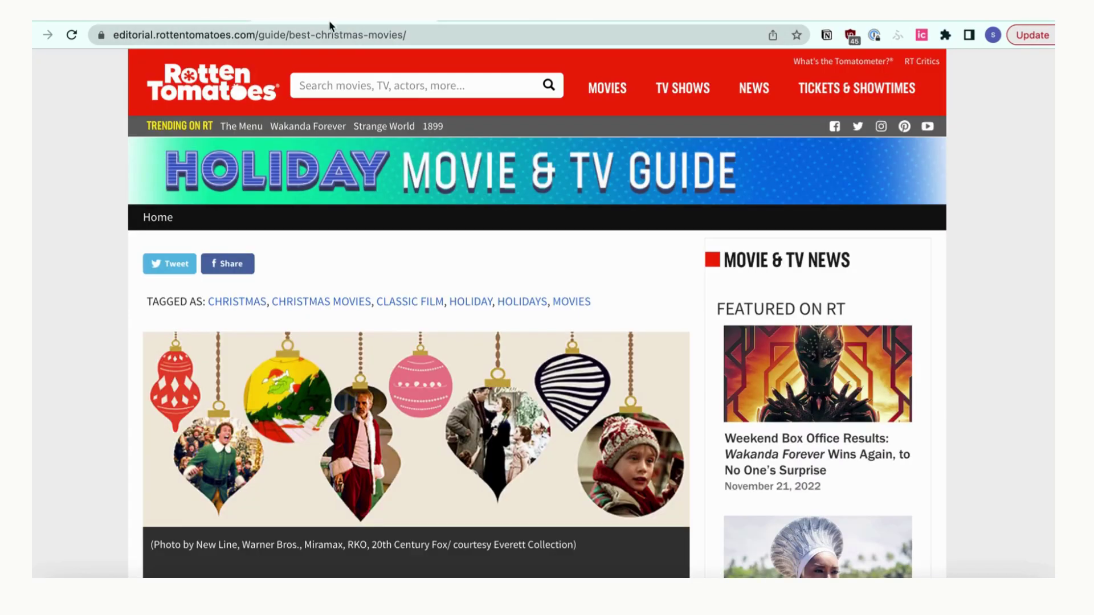
{"action": "left_click", "coordinate": [326, 35]}
{"action": "key", "text": "ctrl+c"}
{"action": "key", "text": "ctrl+shift+Tab"}
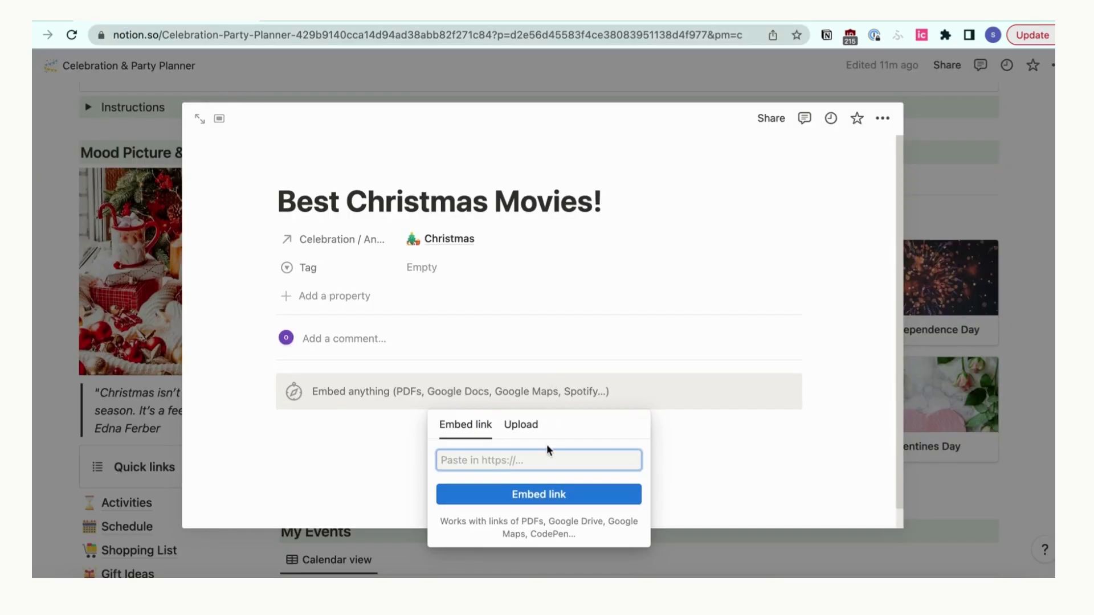
{"action": "key", "text": "ctrl+v"}
{"action": "left_click", "coordinate": [544, 495]}
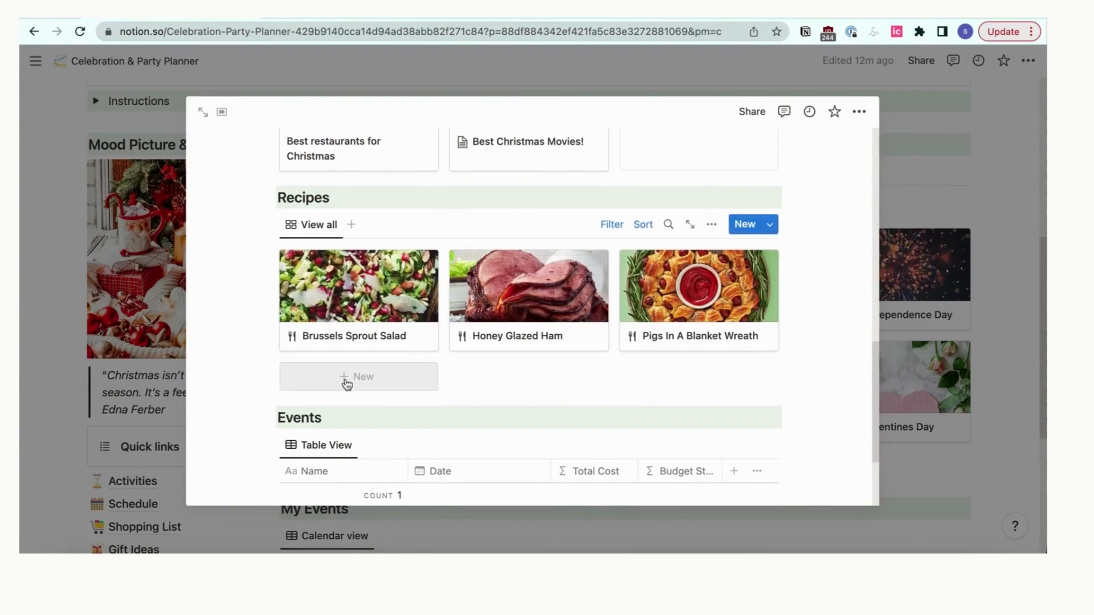
- Add a Buche de Noel recipe tagged Desserts using the New Recipe template
{"action": "left_click", "coordinate": [349, 380]}
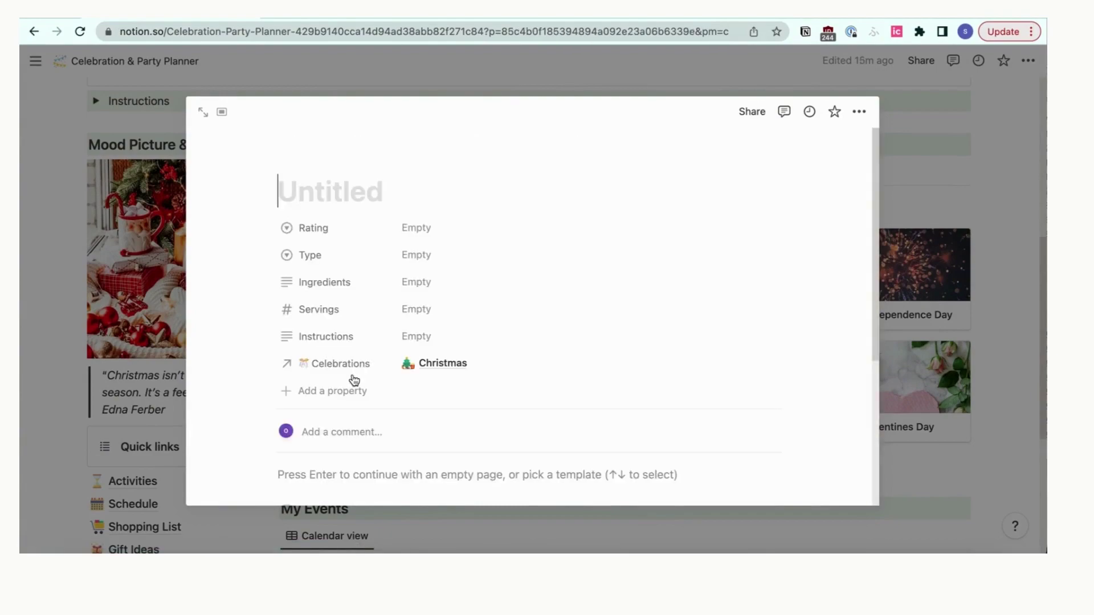
{"action": "type", "text": "Buche de Noel"}
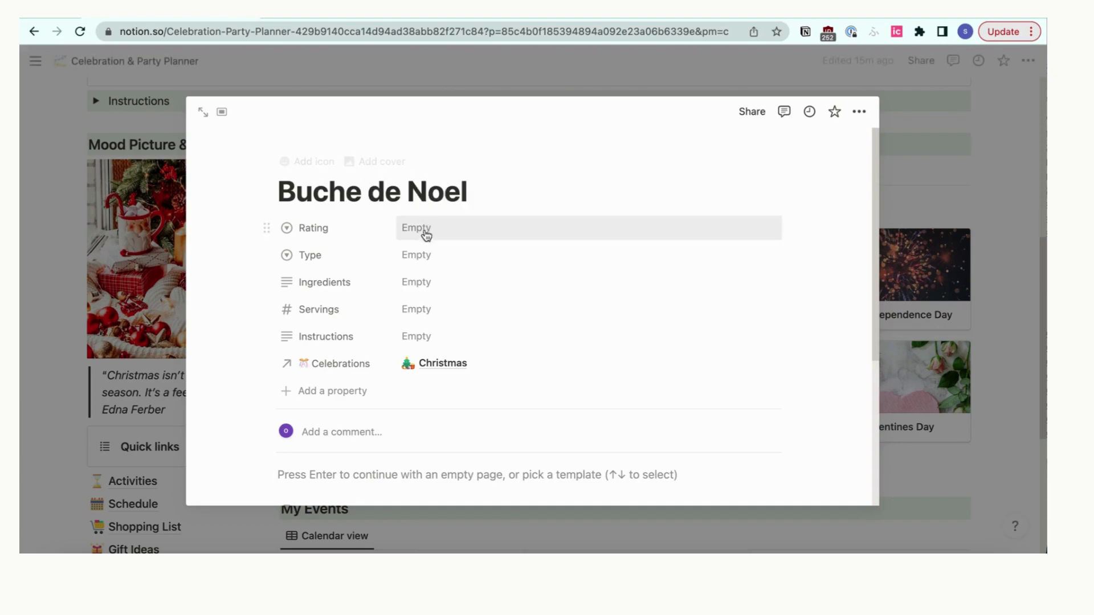
{"action": "left_click", "coordinate": [429, 261]}
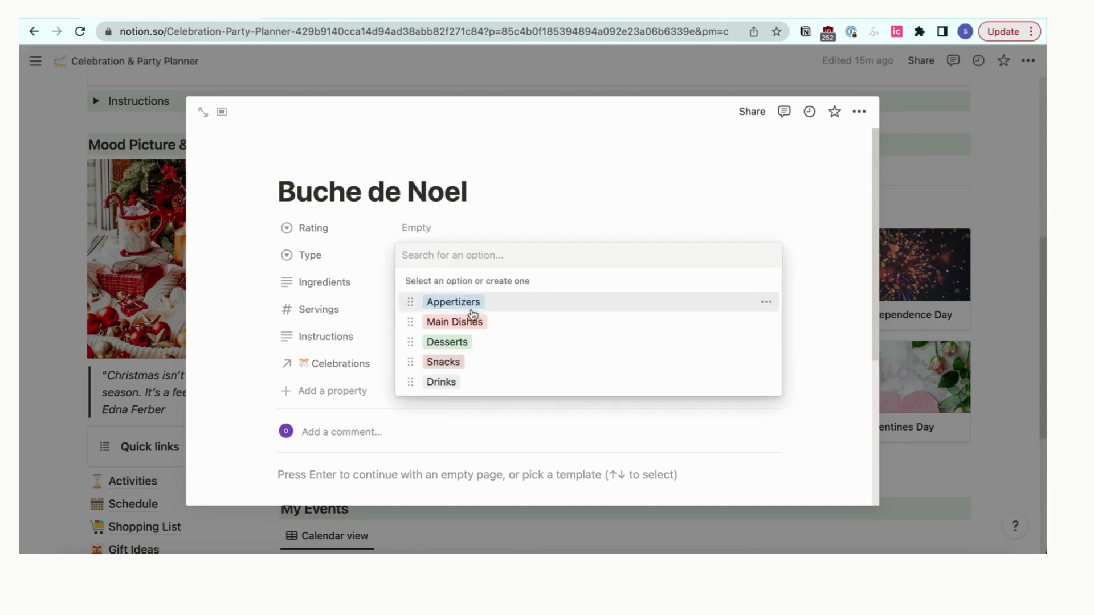
{"action": "left_click", "coordinate": [478, 342]}
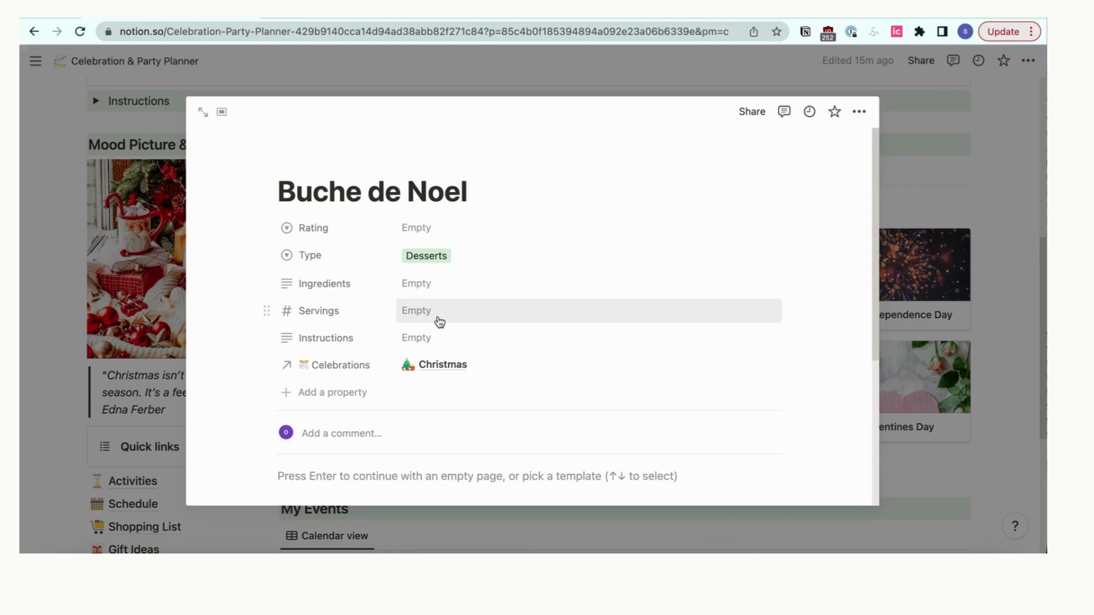
{"action": "scroll", "coordinate": [436, 320], "scroll_direction": "down", "scroll_amount": 2}
{"action": "left_click", "coordinate": [341, 468]}
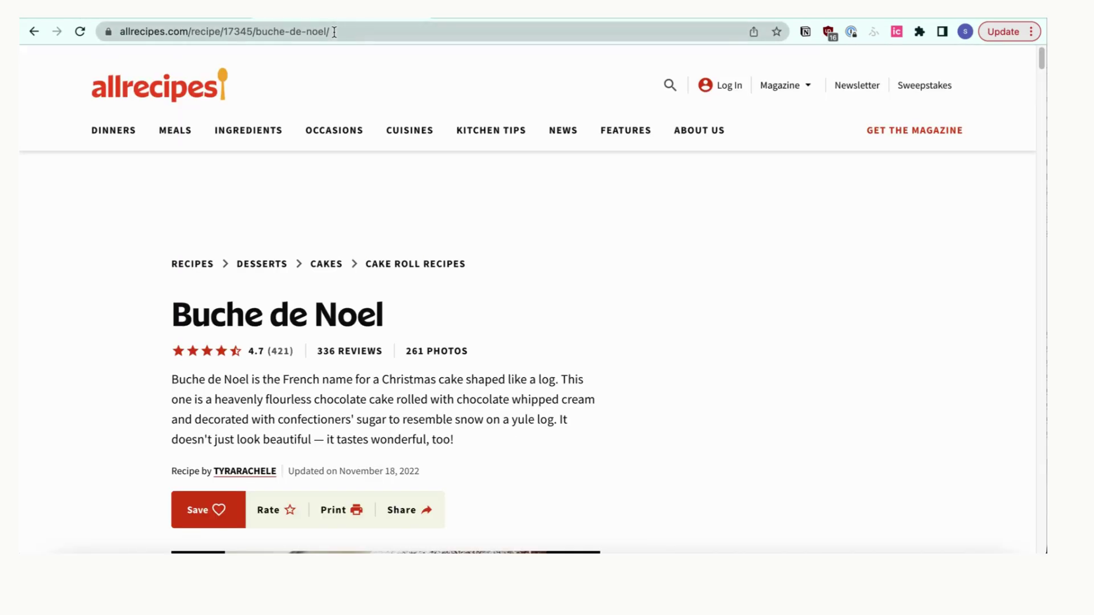
- Bookmark the allrecipes Buche de Noel recipe link in the recipe page
{"action": "left_click", "coordinate": [334, 32]}
{"action": "key", "text": "super+c"}
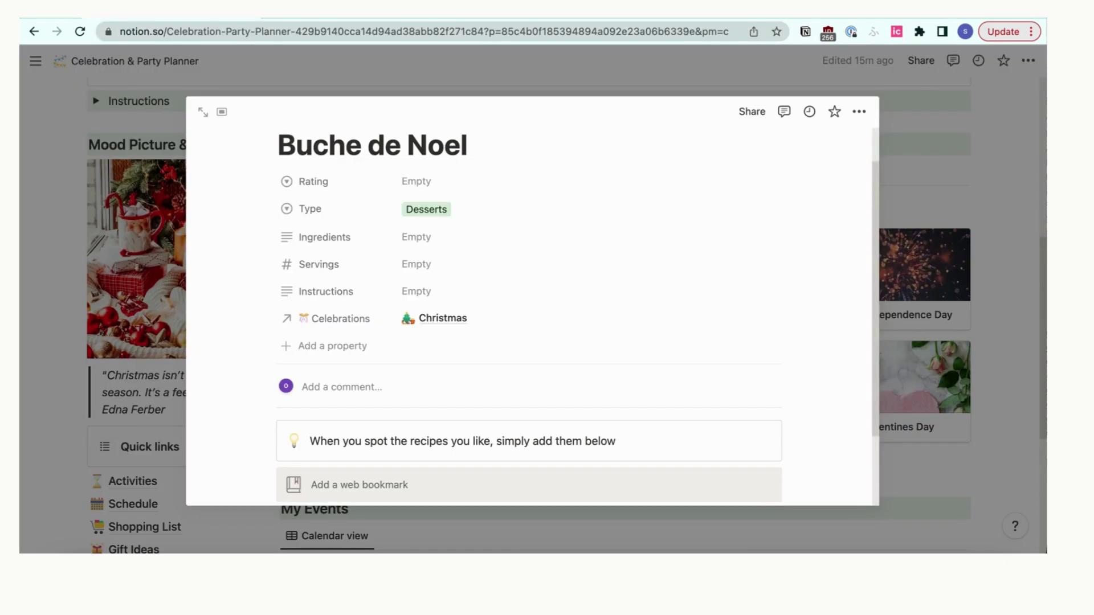
{"action": "scroll", "coordinate": [455, 319], "scroll_direction": "down", "scroll_amount": 3}
{"action": "left_click", "coordinate": [390, 394]}
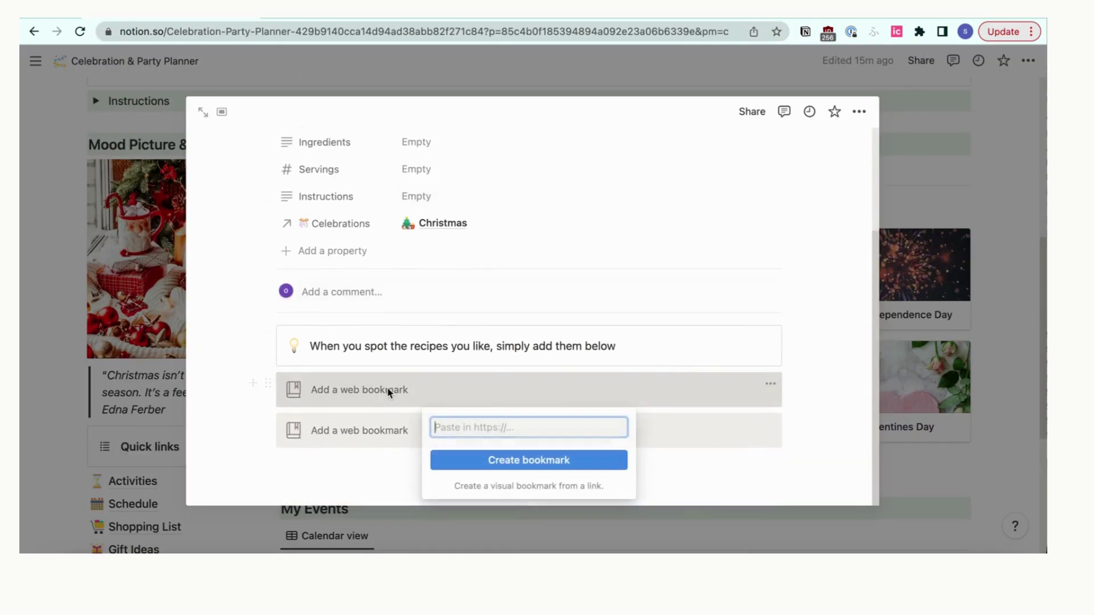
{"action": "key", "text": "super+v"}
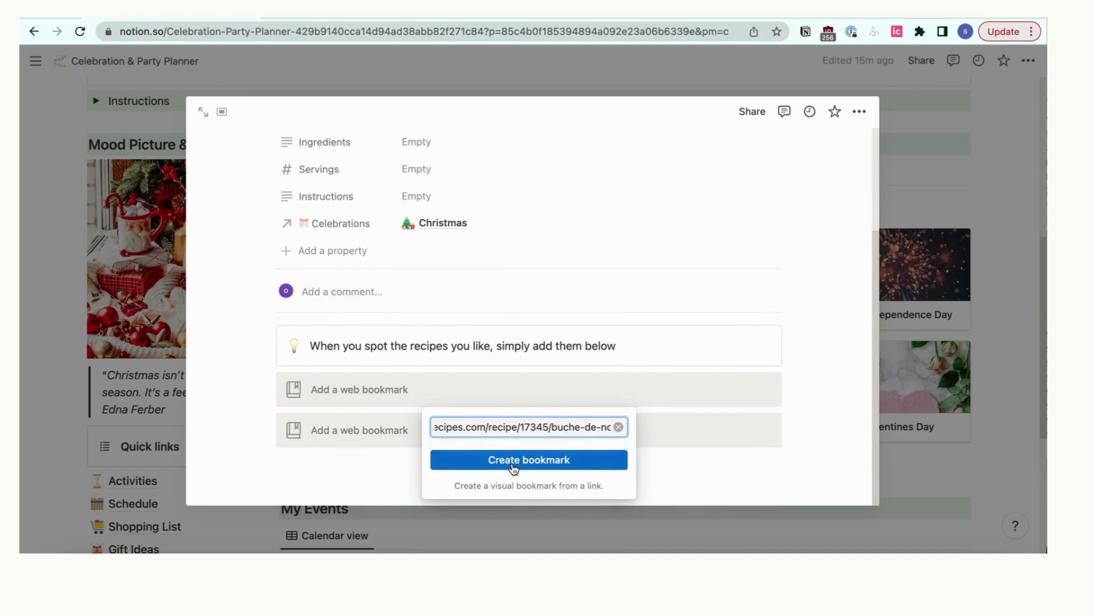
{"action": "left_click", "coordinate": [513, 463]}
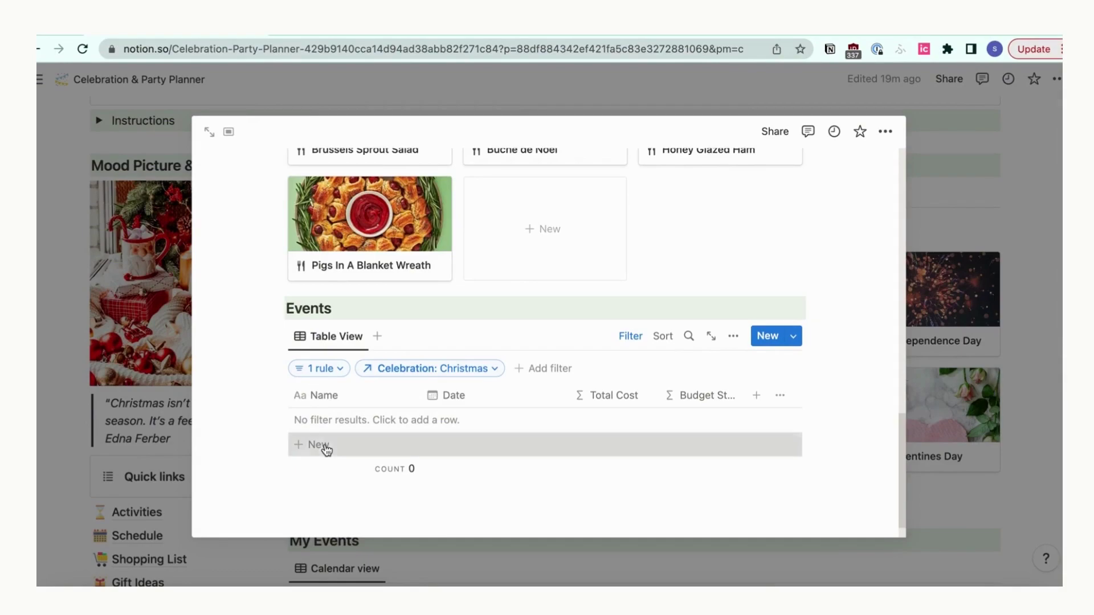
- Add a Christmas2022 event dated December 25, 2022 to the Events table and open it
{"action": "left_click", "coordinate": [319, 445]}
{"action": "type", "text": "Christmas2022"}
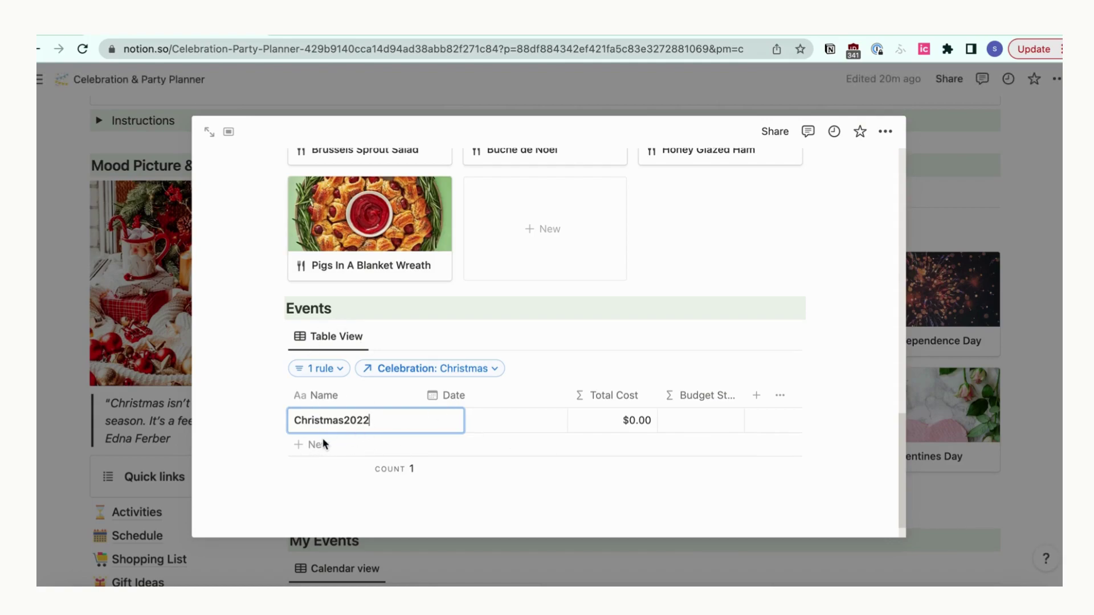
{"action": "left_click", "coordinate": [500, 427]}
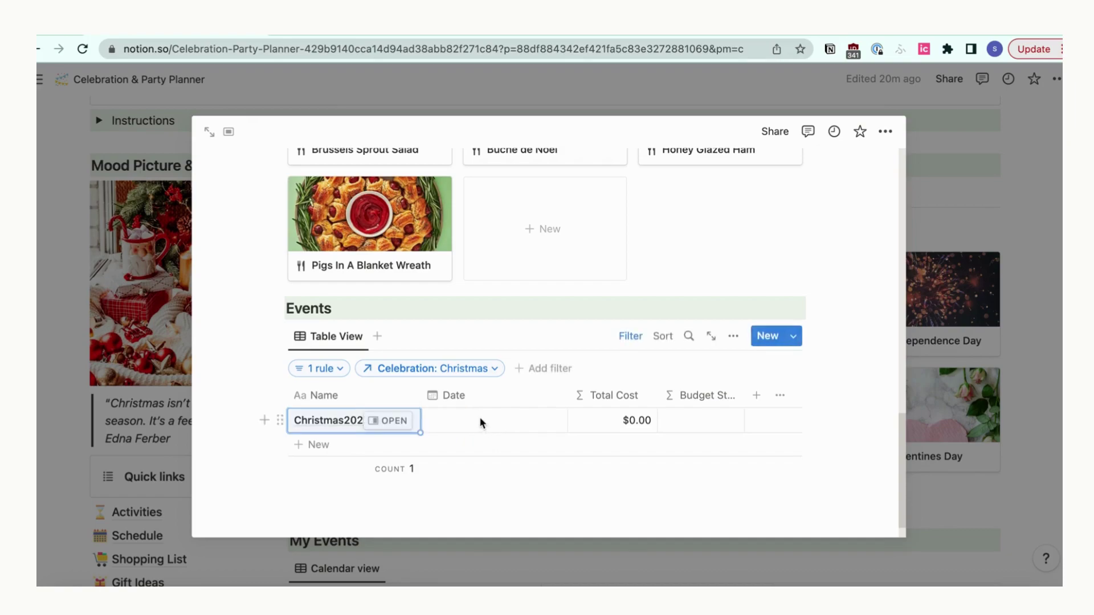
{"action": "left_click", "coordinate": [480, 422]}
{"action": "left_click", "coordinate": [591, 229]}
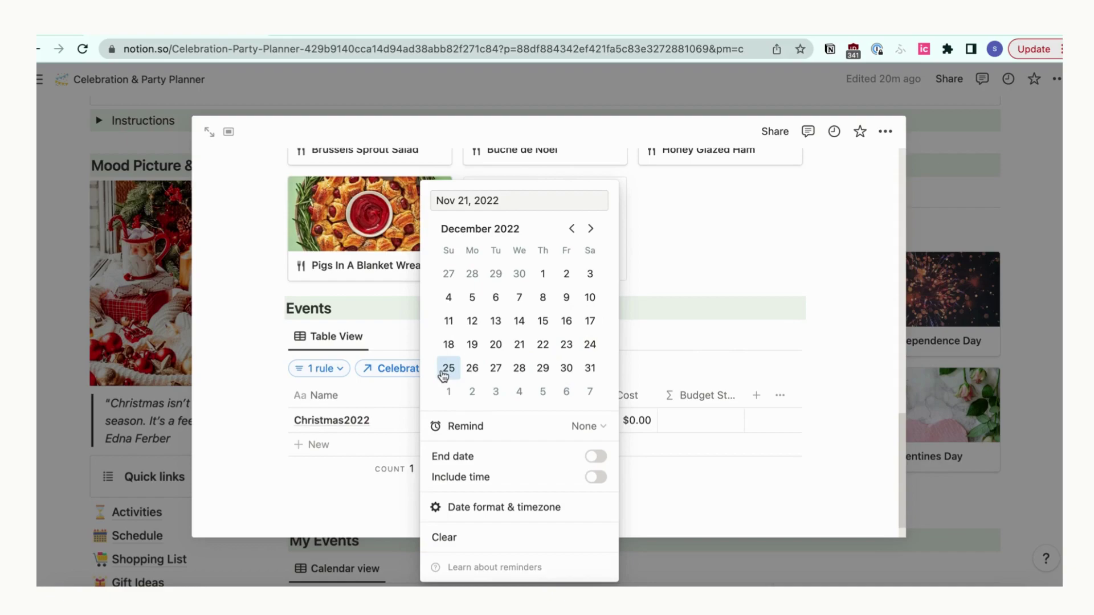
{"action": "left_click", "coordinate": [849, 403]}
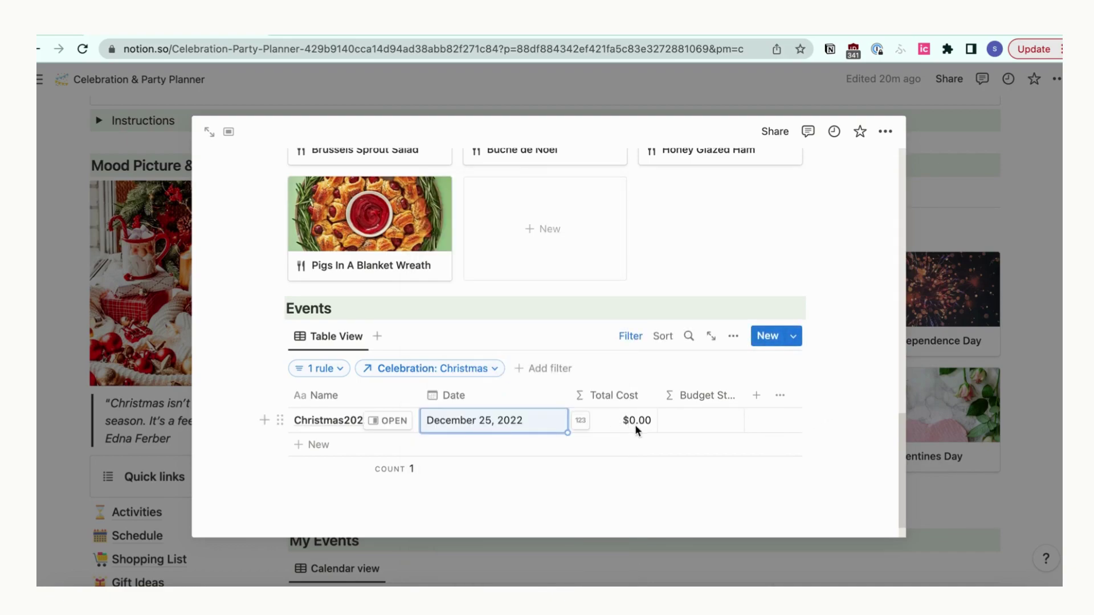
{"action": "left_click", "coordinate": [386, 422]}
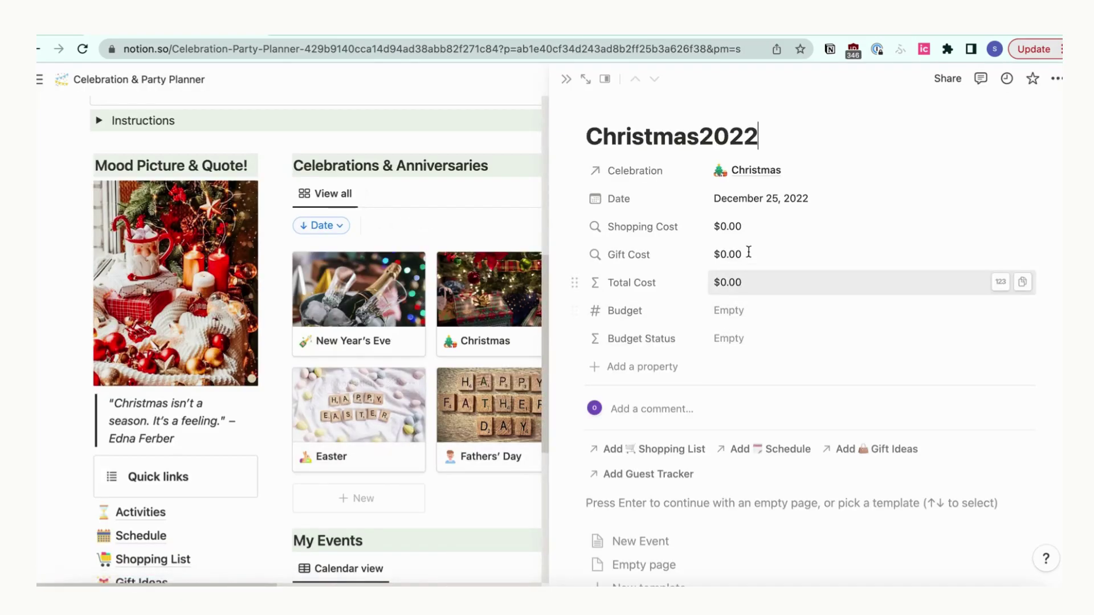
- Set the Christmas2022 event's budget to $1,500.00
{"action": "left_click", "coordinate": [735, 308]}
{"action": "type", "text": "1500"}
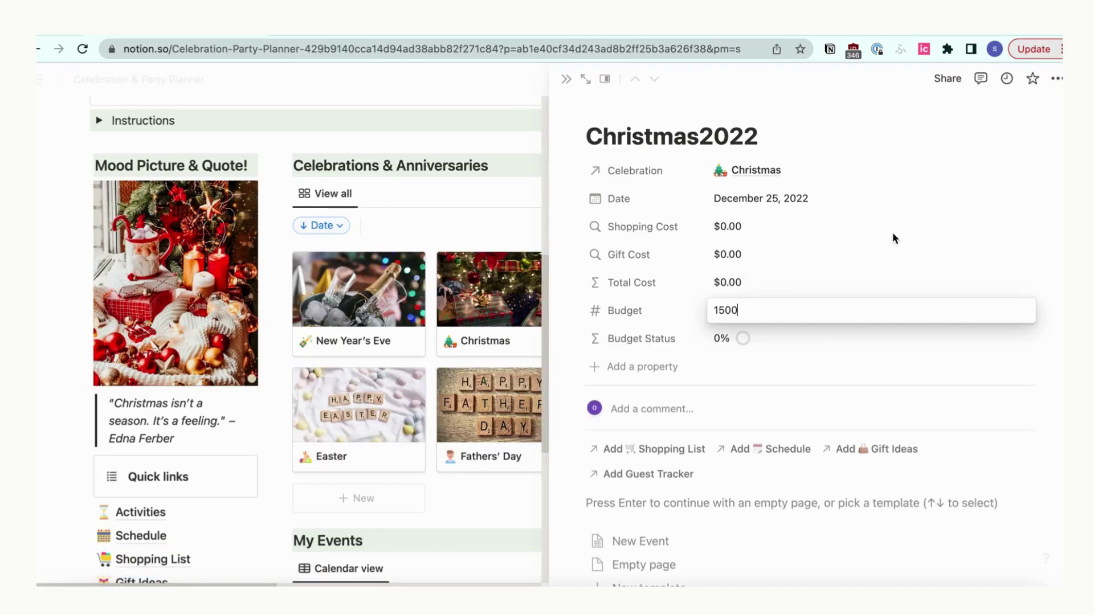
{"action": "left_click", "coordinate": [779, 346]}
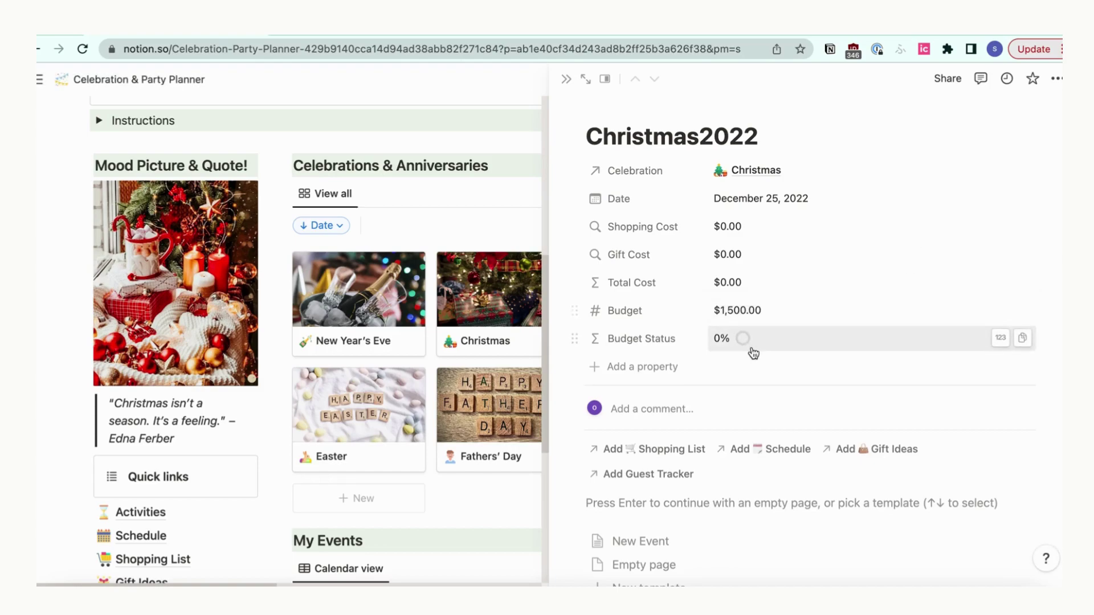
- Apply the New Event template, adding the Schedule & To-Do calendar and Guest List
{"action": "scroll", "coordinate": [752, 350], "scroll_direction": "down", "scroll_amount": 1}
{"action": "scroll", "coordinate": [752, 348], "scroll_direction": "down", "scroll_amount": 1}
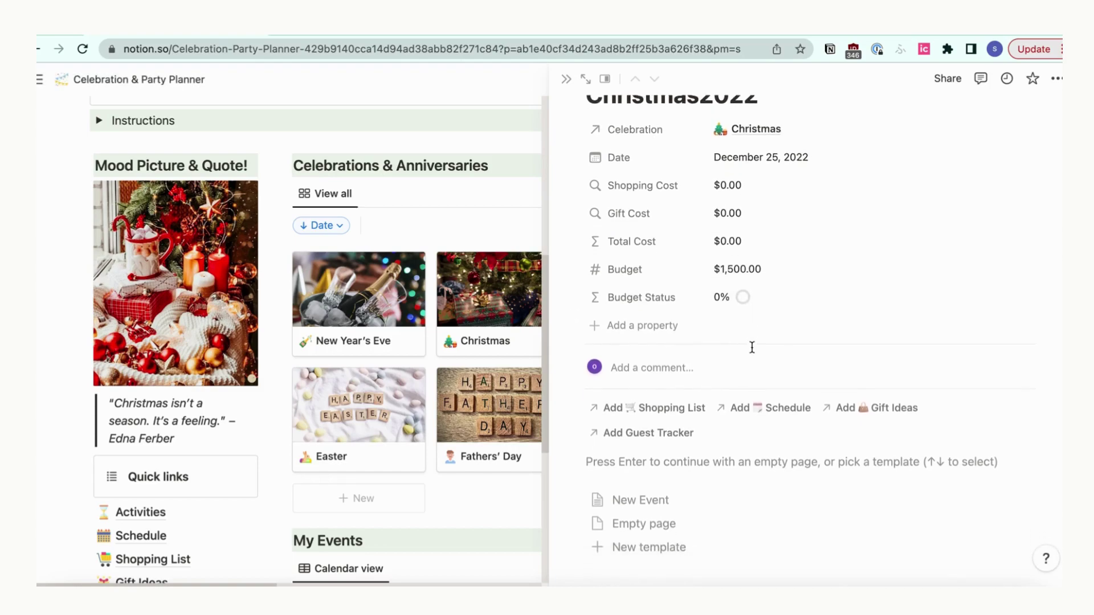
{"action": "left_click", "coordinate": [641, 501]}
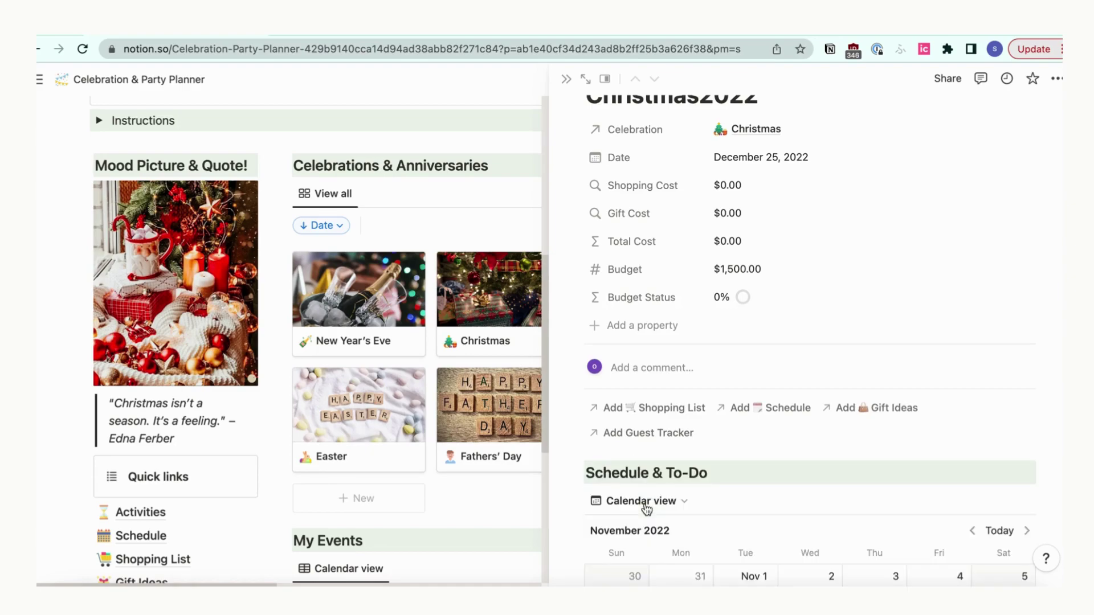
{"action": "scroll", "coordinate": [646, 507], "scroll_direction": "down", "scroll_amount": 7}
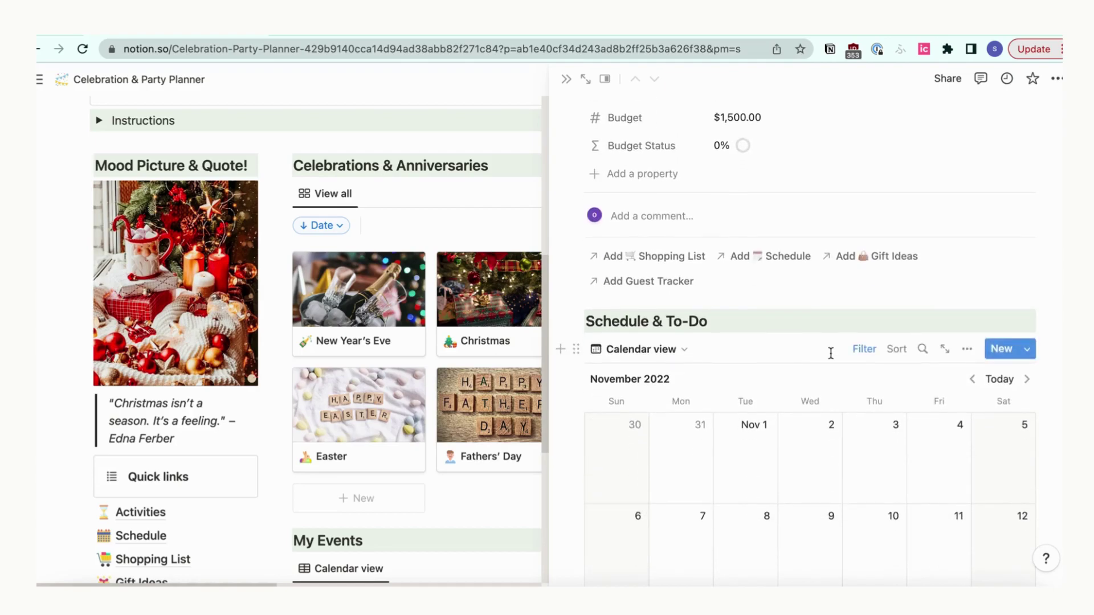
{"action": "scroll", "coordinate": [829, 352], "scroll_direction": "down", "scroll_amount": 20}
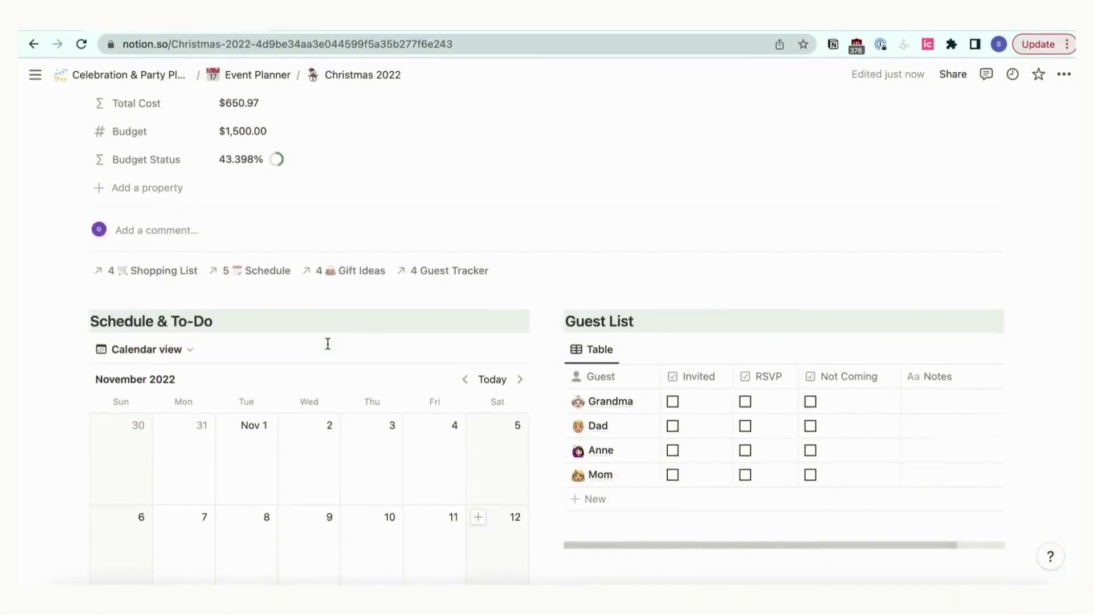
{"action": "scroll", "coordinate": [327, 343], "scroll_direction": "down", "scroll_amount": 5}
{"action": "scroll", "coordinate": [327, 343], "scroll_direction": "down", "scroll_amount": 3}
{"action": "scroll", "coordinate": [329, 347], "scroll_direction": "up", "scroll_amount": 1}
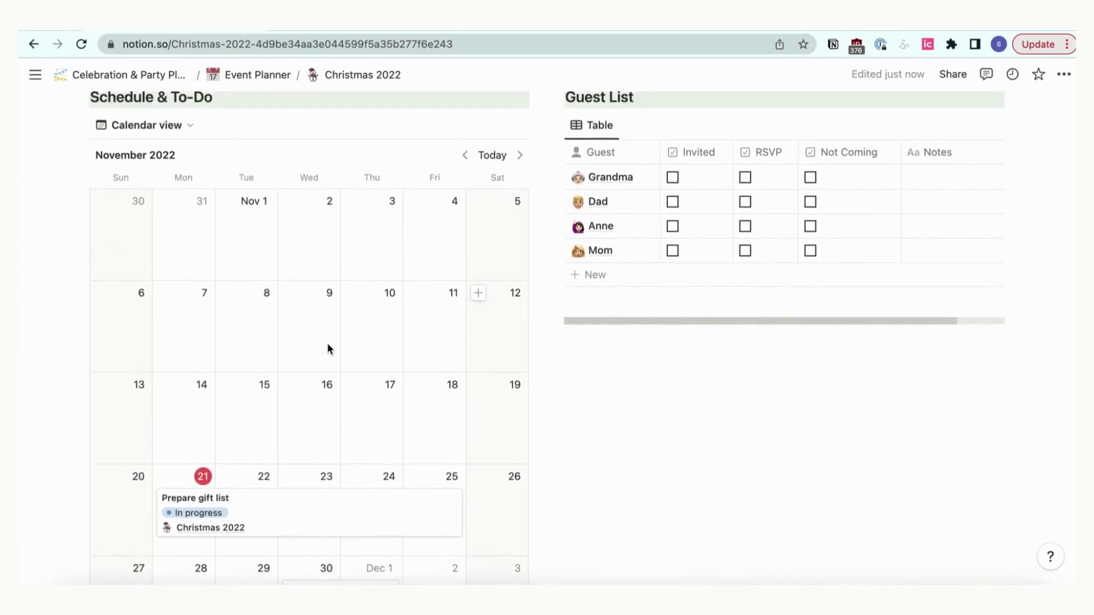
- Add a 'Send Christmas Cards' task on December 16, 2022 in the schedule calendar
{"action": "scroll", "coordinate": [202, 500], "scroll_direction": "down", "scroll_amount": 5}
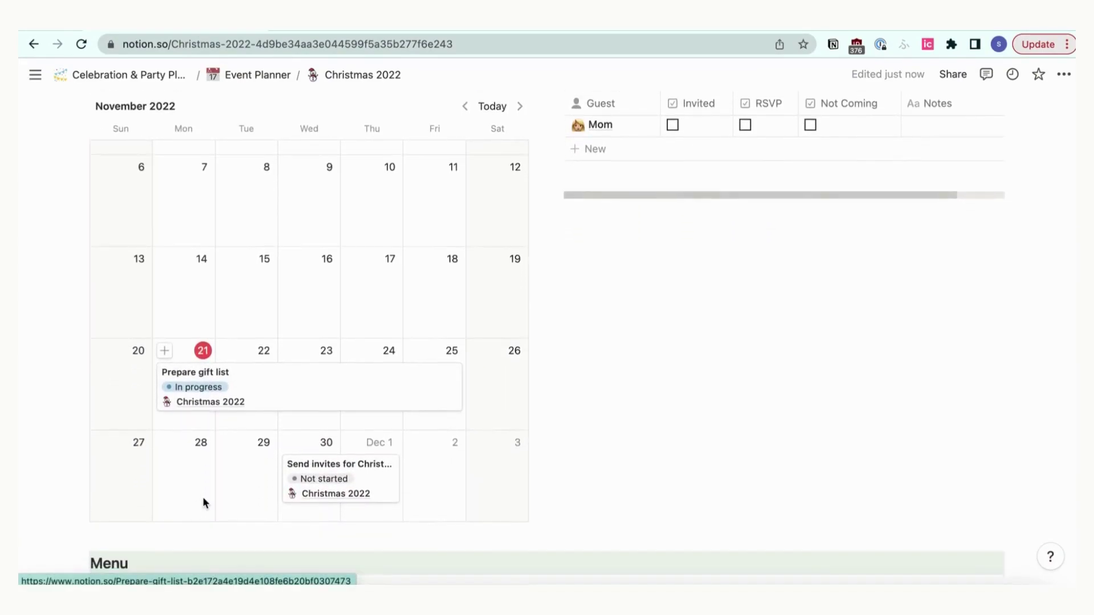
{"action": "scroll", "coordinate": [210, 491], "scroll_direction": "up", "scroll_amount": 4}
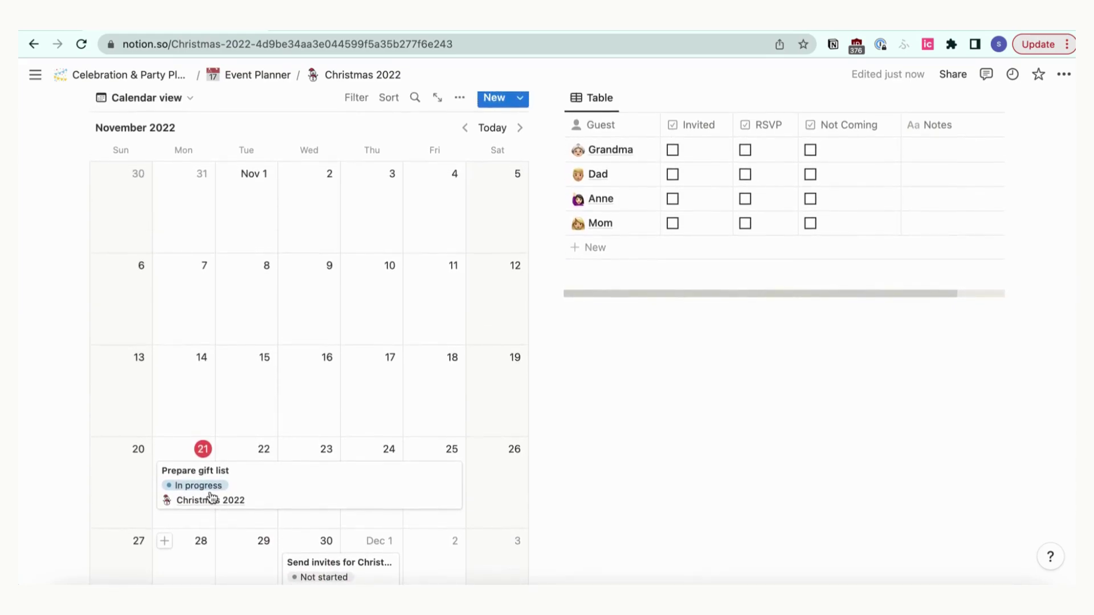
{"action": "left_click", "coordinate": [520, 128]}
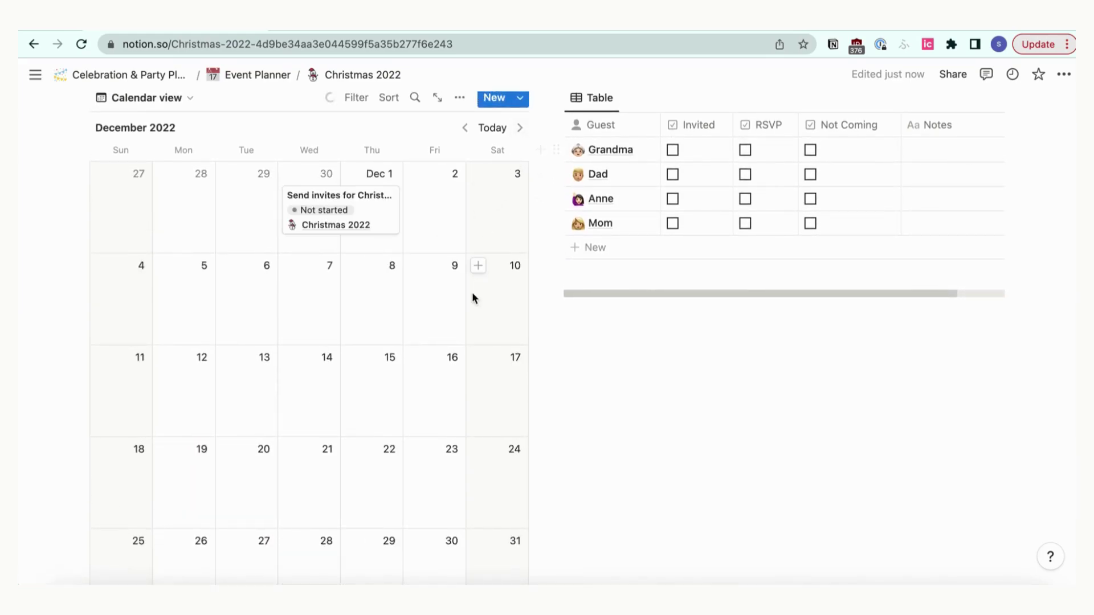
{"action": "scroll", "coordinate": [299, 298], "scroll_direction": "down", "scroll_amount": 2}
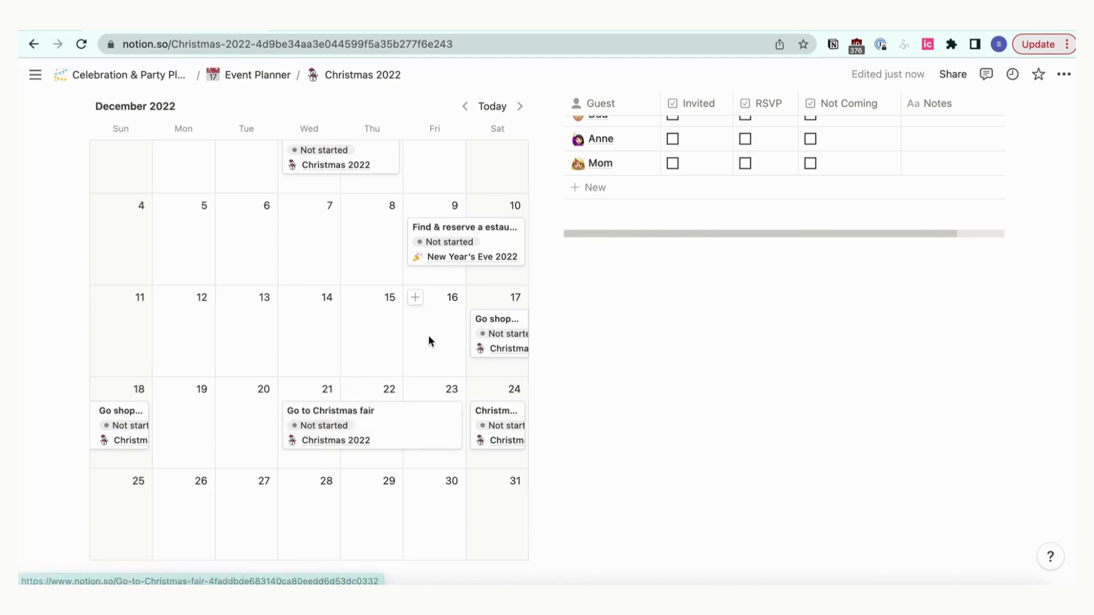
{"action": "left_click", "coordinate": [415, 298]}
{"action": "type", "text": "Send"}
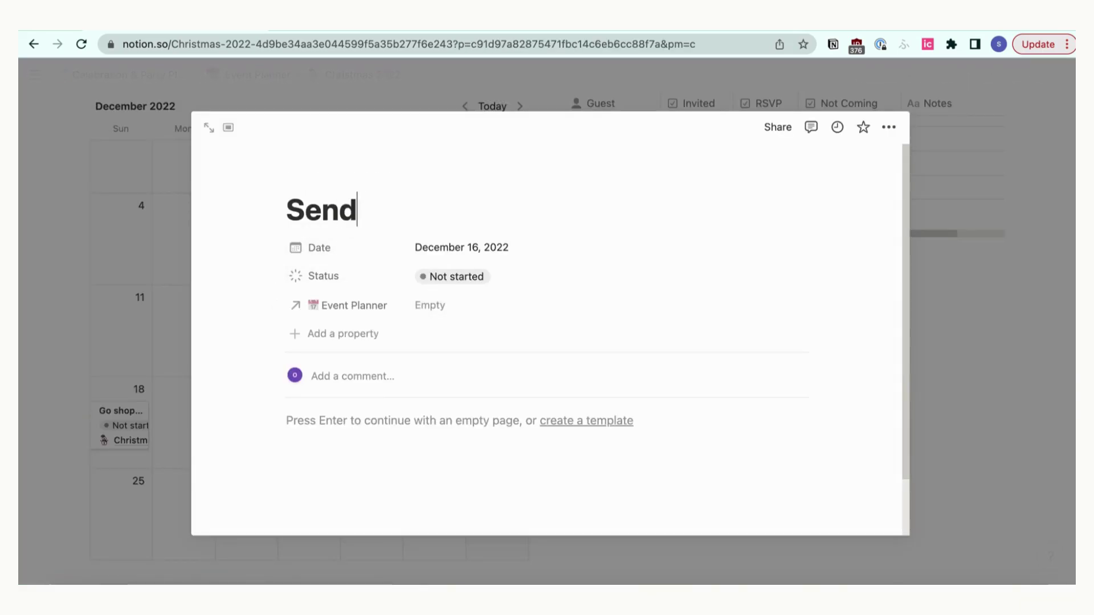
{"action": "type", "text": " Christmas Cards!"}
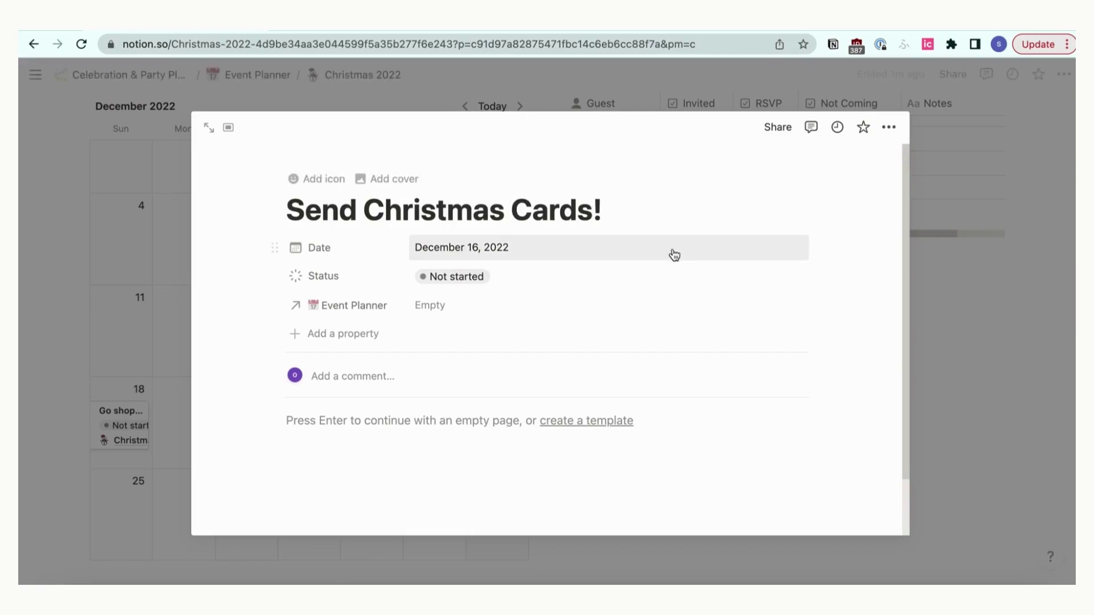
{"action": "key", "text": "Escape"}
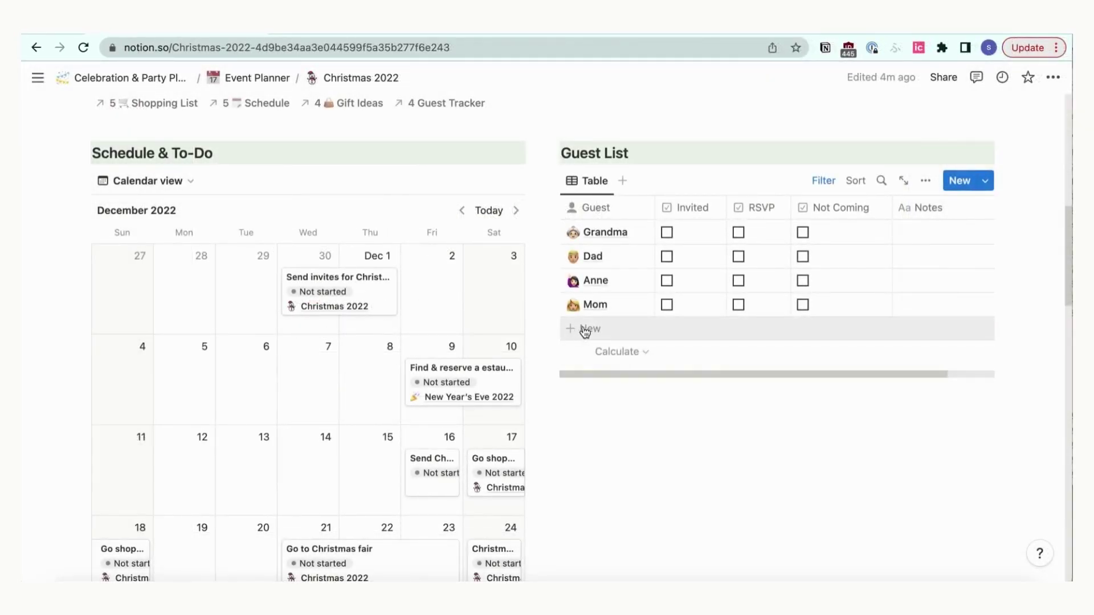
- Add Grandpa to the Guest List as a new Contact Book entry and open his page
{"action": "left_click", "coordinate": [593, 333]}
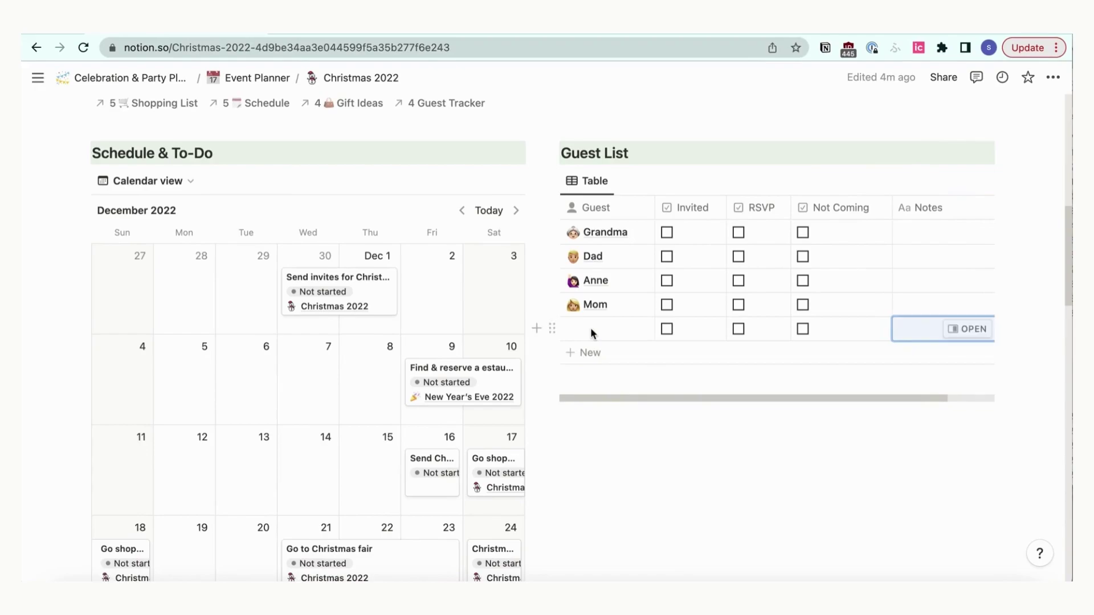
{"action": "left_click", "coordinate": [591, 330]}
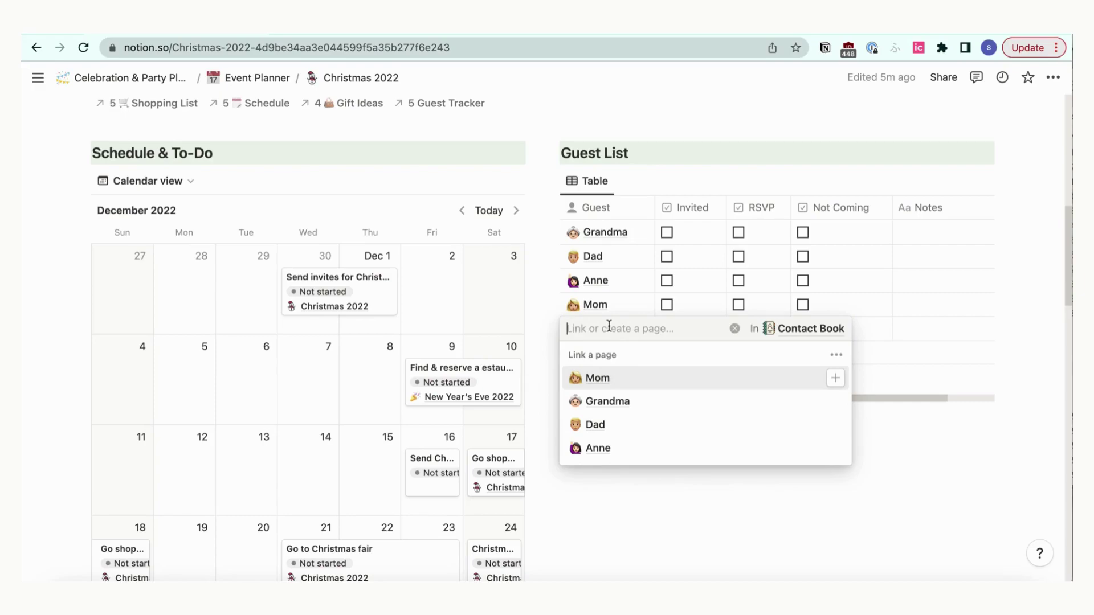
{"action": "type", "text": "Grandpa"}
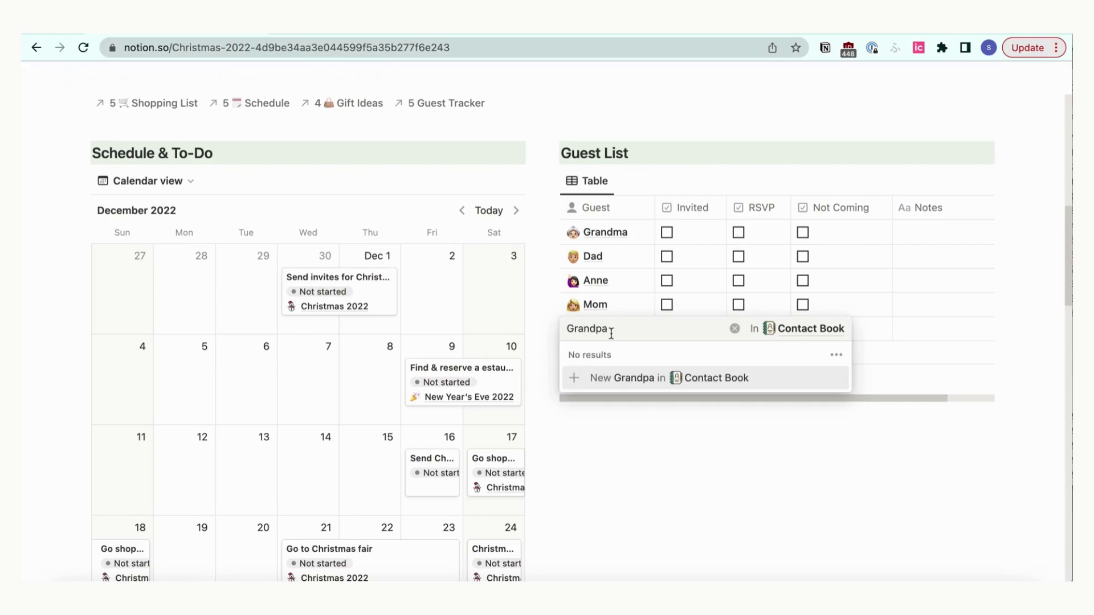
{"action": "left_click", "coordinate": [592, 385]}
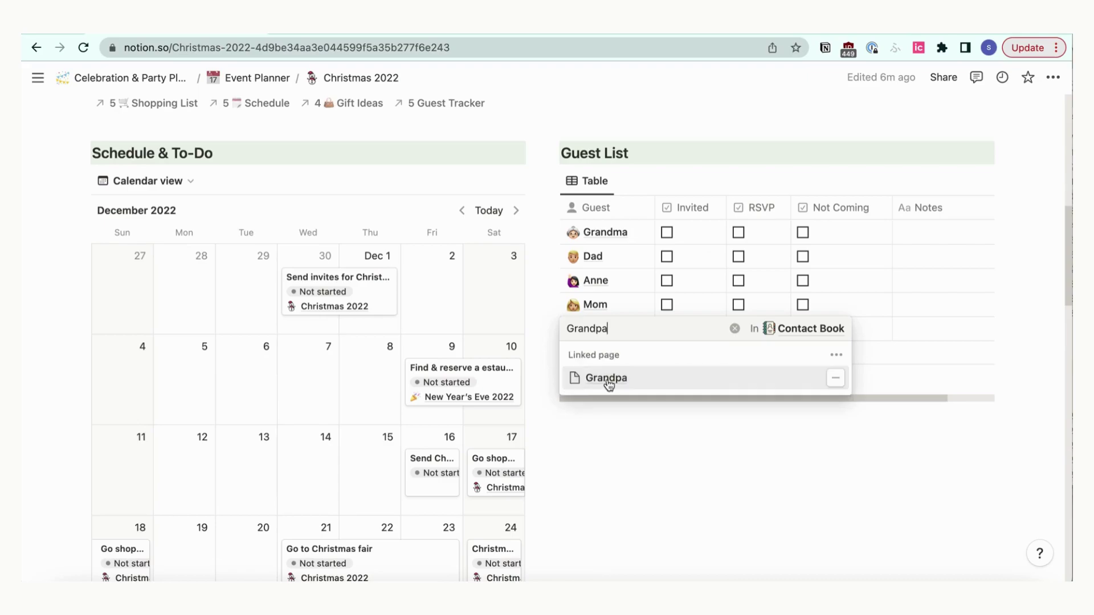
{"action": "left_click", "coordinate": [606, 379]}
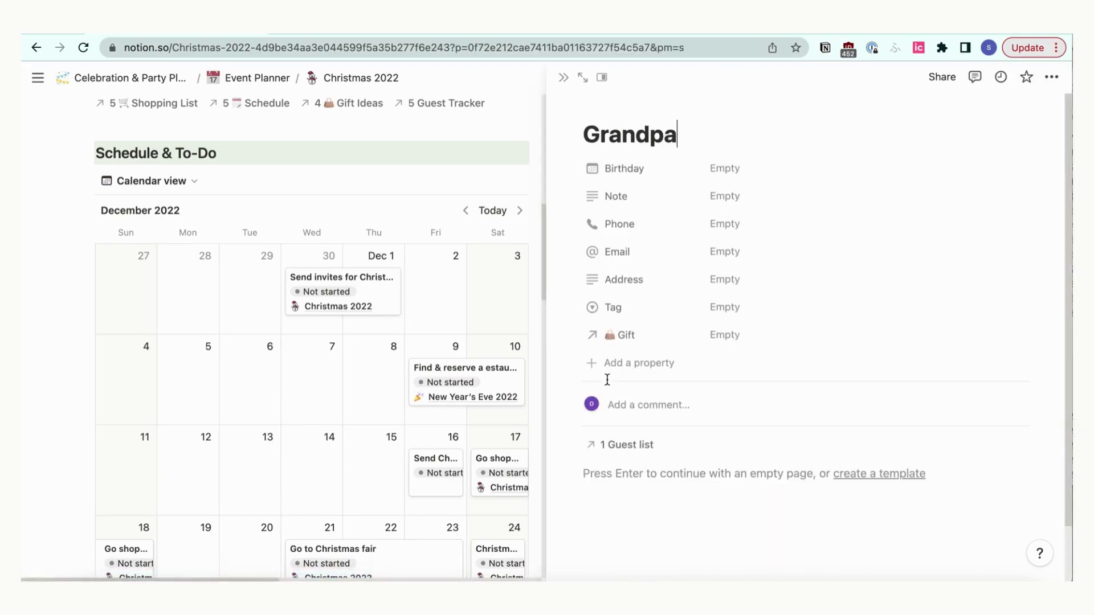
{"action": "left_click", "coordinate": [735, 179]}
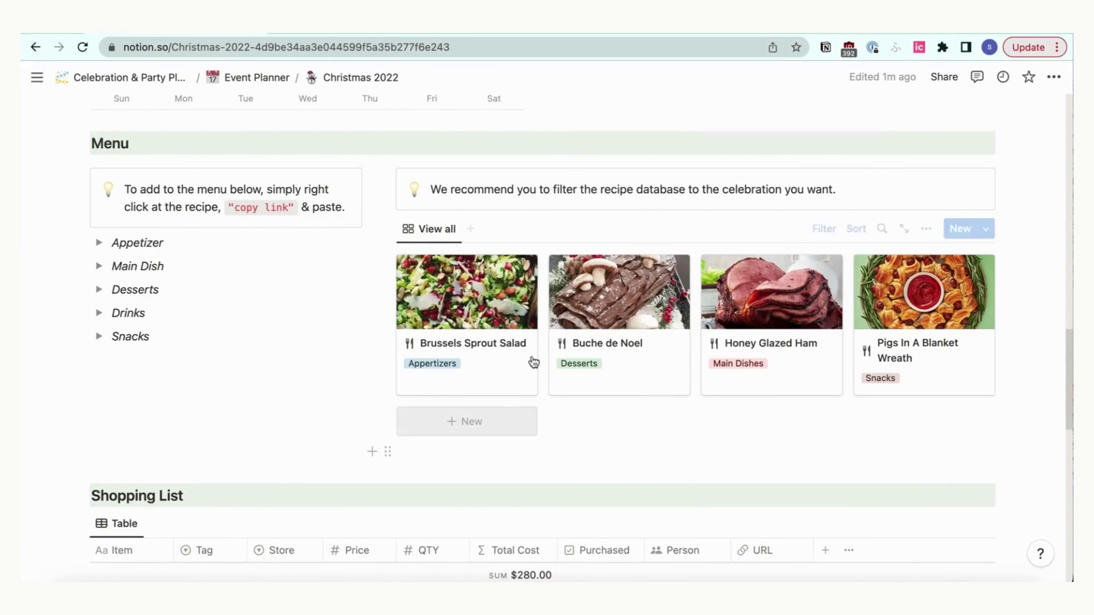
- Paste a link to the Buche de Noel recipe page inside the menu's Desserts toggle
{"action": "right_click", "coordinate": [608, 348]}
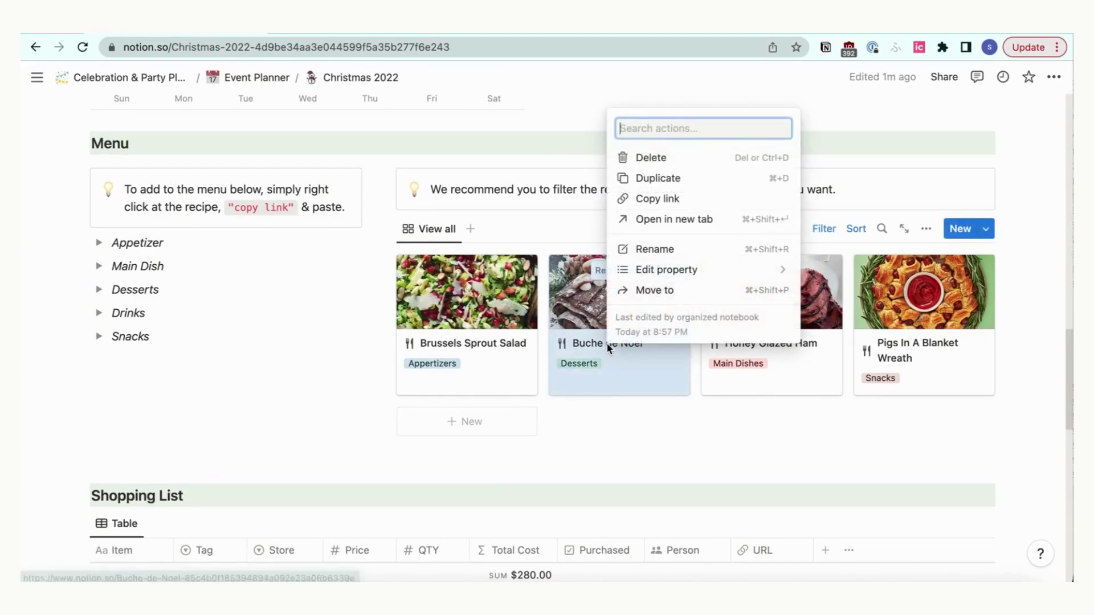
{"action": "left_click", "coordinate": [658, 199]}
{"action": "left_click", "coordinate": [98, 290]}
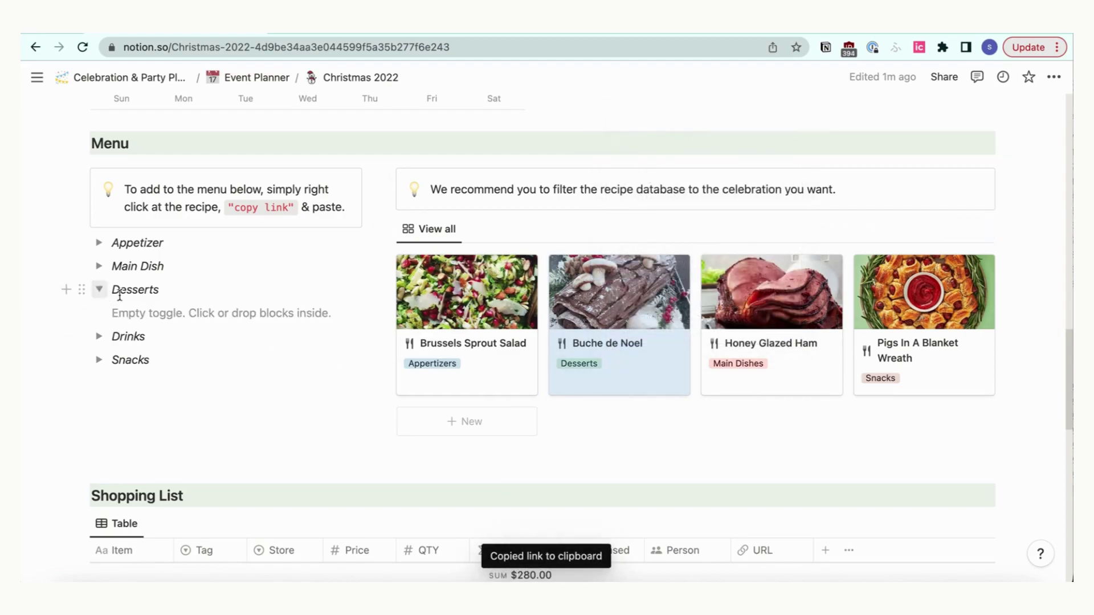
{"action": "left_click", "coordinate": [171, 315]}
{"action": "key", "text": "super+v"}
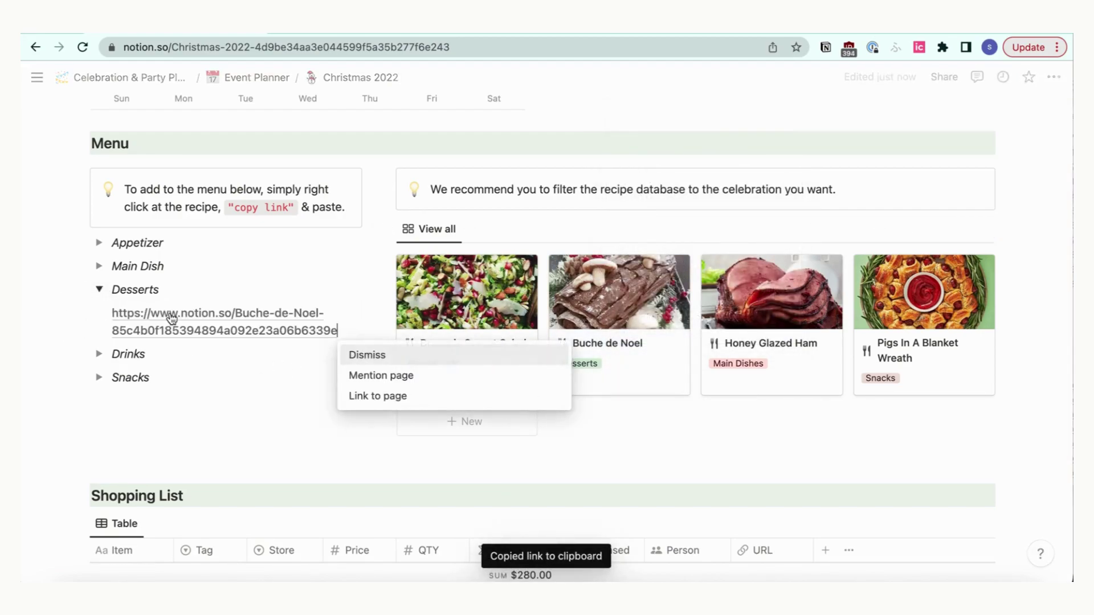
{"action": "left_click", "coordinate": [398, 396]}
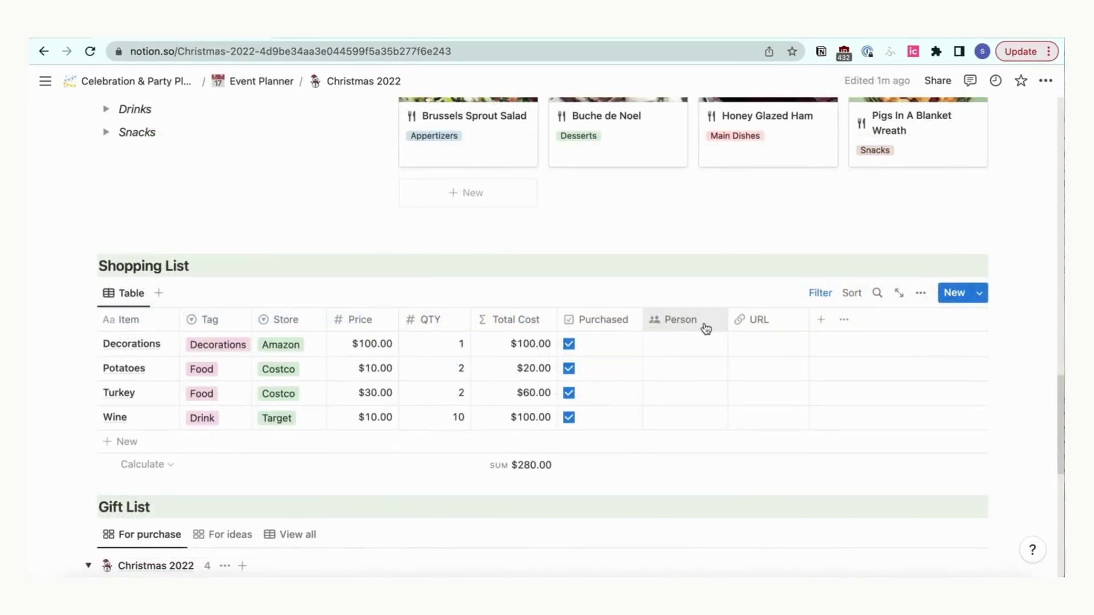
- Add a Chocolate item tagged Food to the Shopping List and pick its store
{"action": "left_click", "coordinate": [126, 441]}
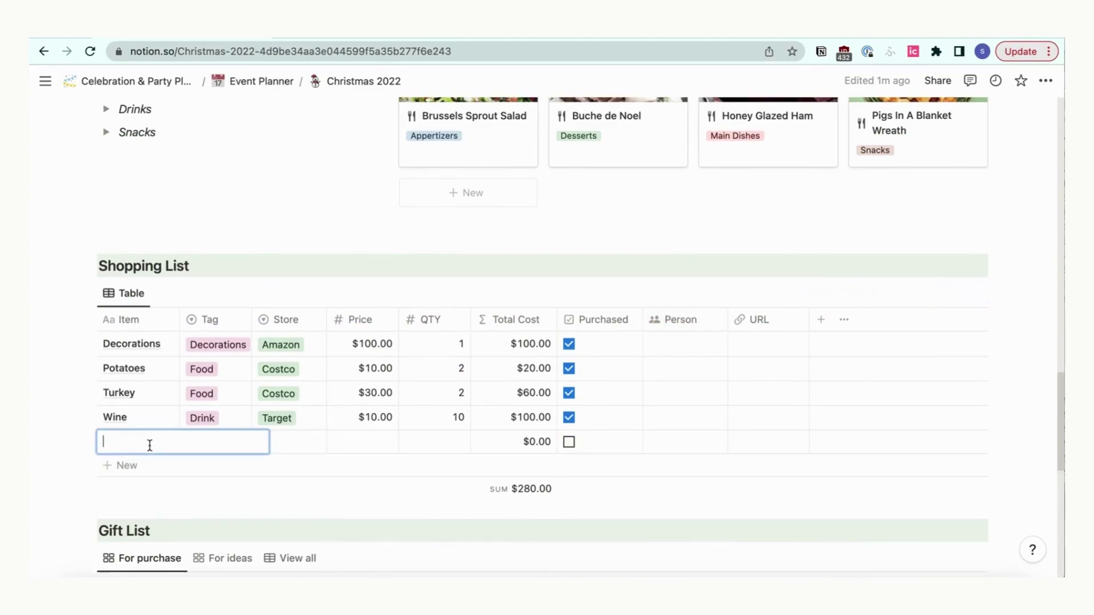
{"action": "type", "text": "Chocolate"}
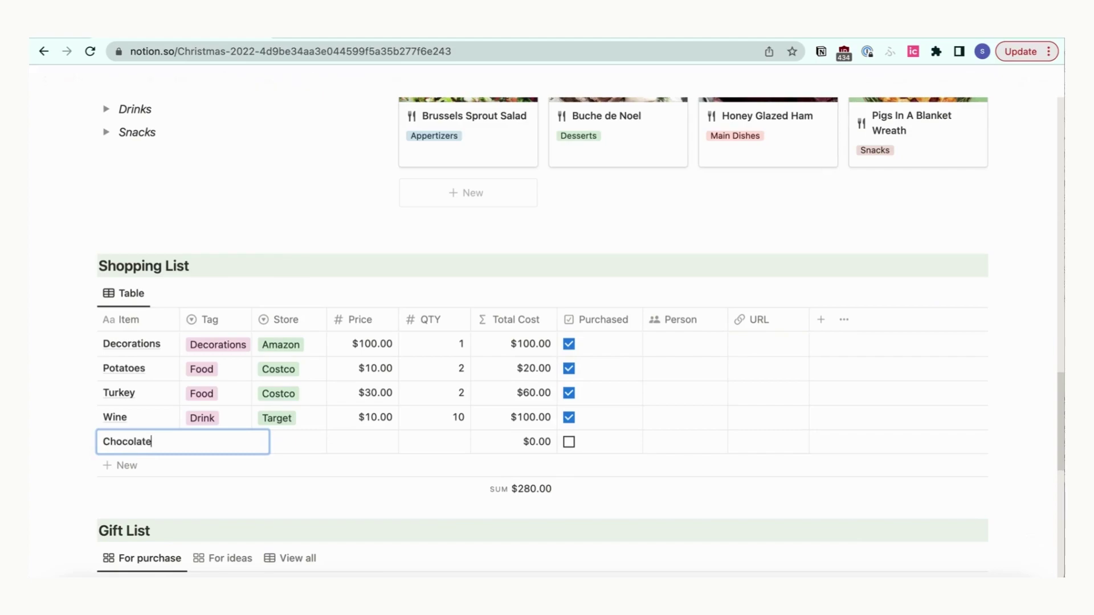
{"action": "left_click", "coordinate": [221, 442]}
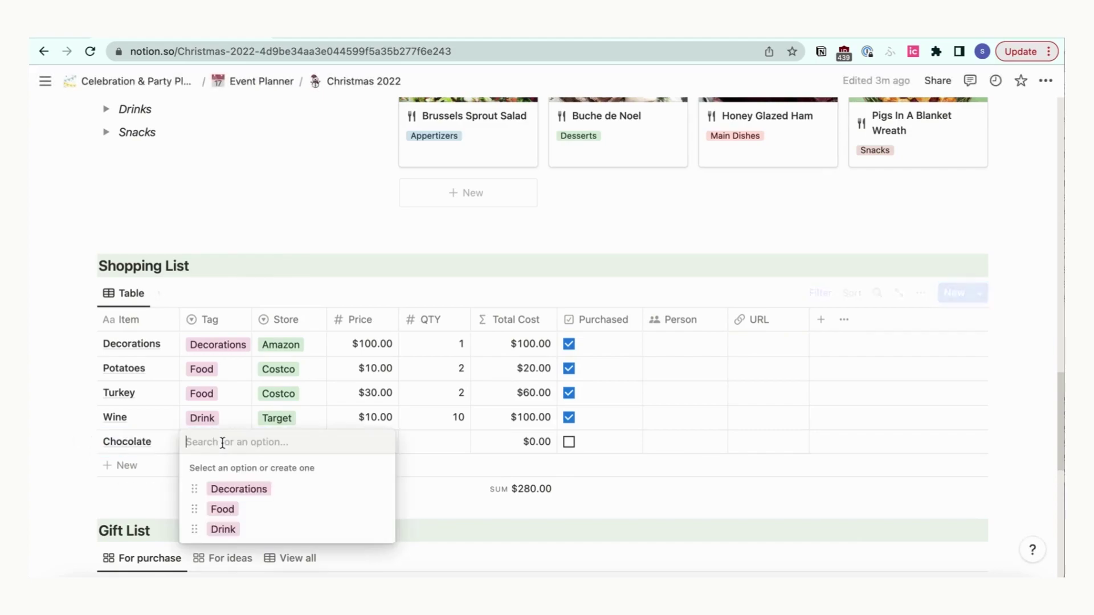
{"action": "left_click", "coordinate": [244, 508]}
{"action": "left_click", "coordinate": [293, 444]}
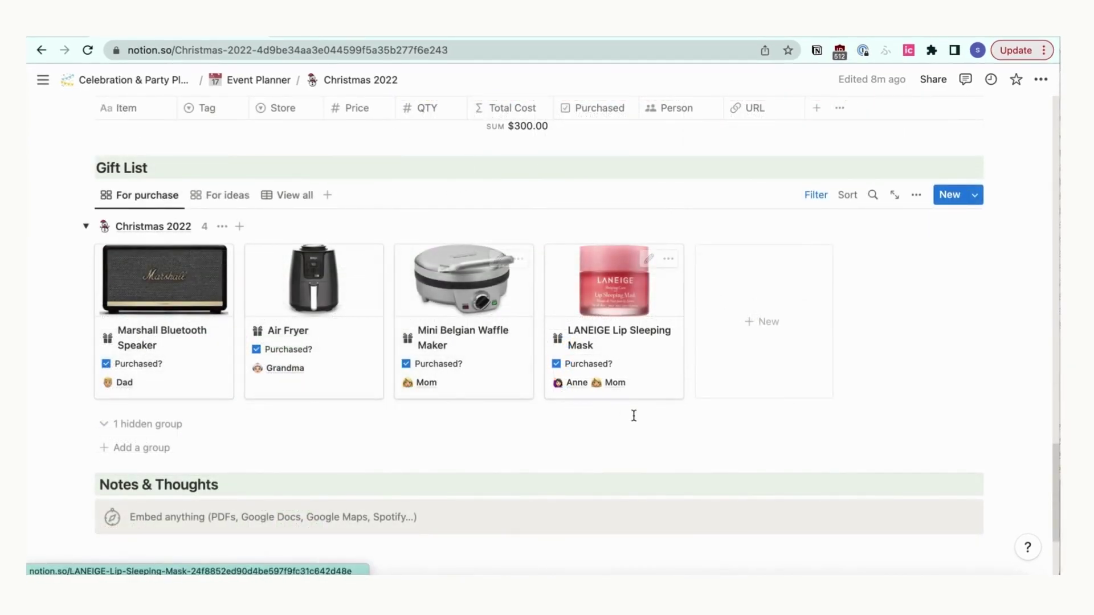
- Add a 'Sneakers' gift priced $39.99 with its Amazon product URL pasted in
{"action": "left_click", "coordinate": [762, 328]}
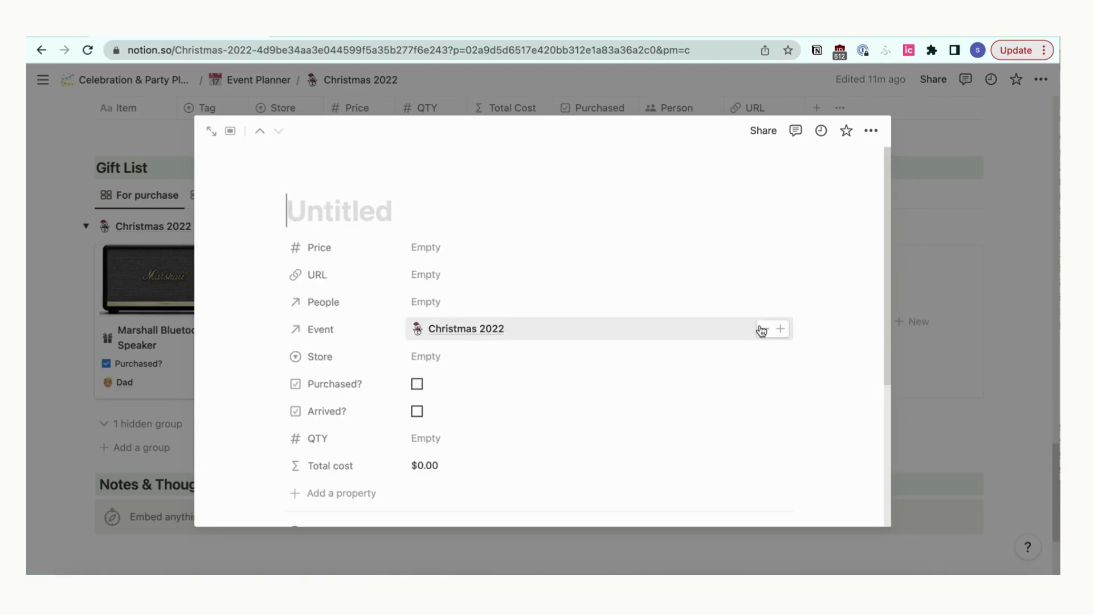
{"action": "type", "text": "Sneakers"}
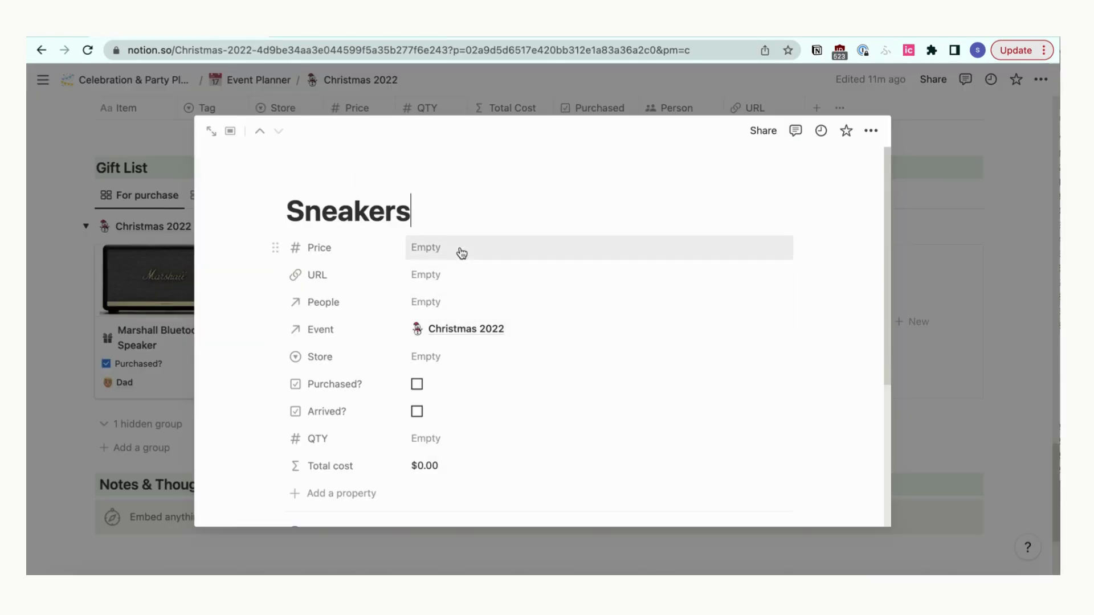
{"action": "left_click", "coordinate": [459, 247]}
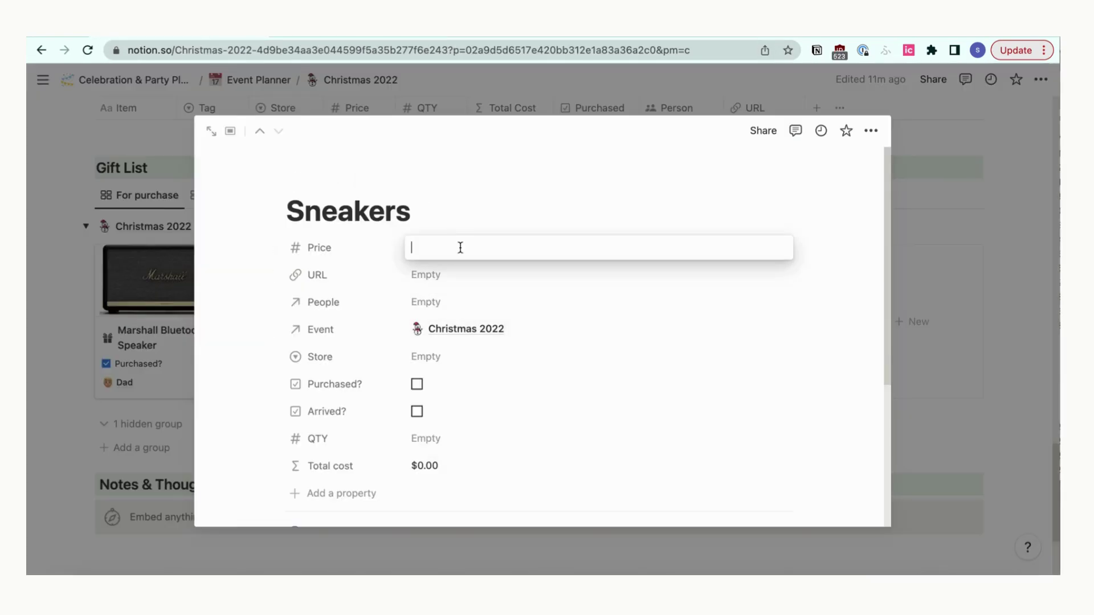
{"action": "type", "text": "39.99"}
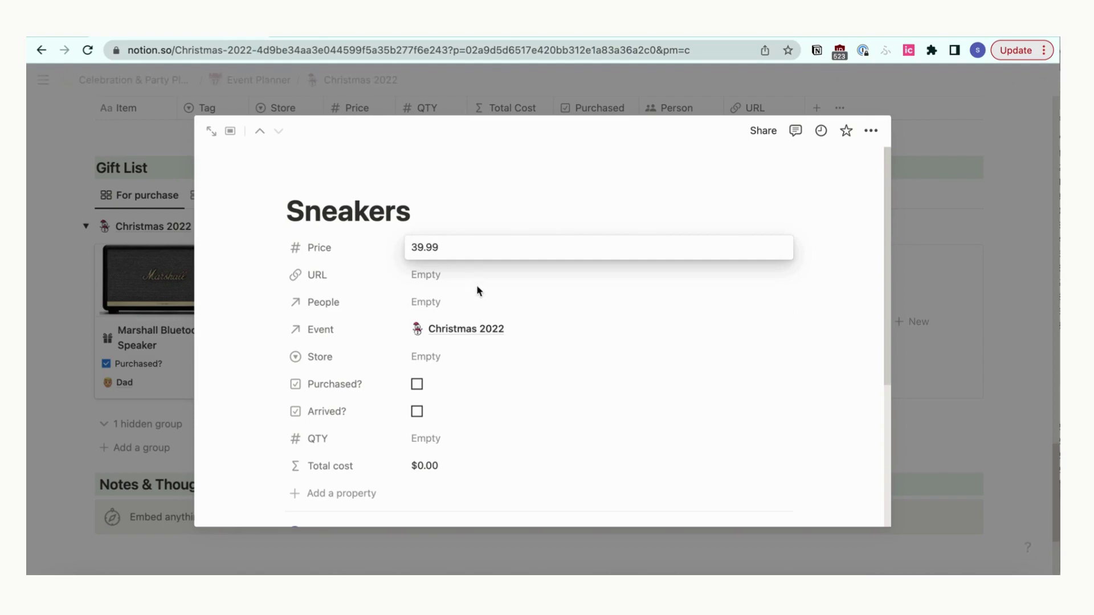
{"action": "left_click", "coordinate": [472, 281]}
{"action": "left_click", "coordinate": [473, 276]}
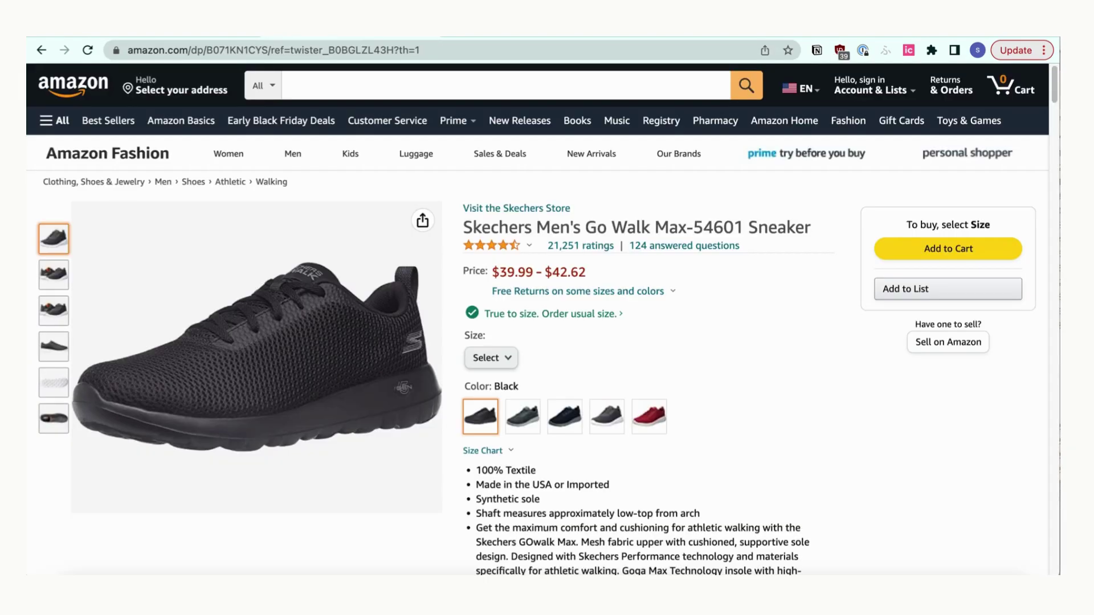
{"action": "left_click", "coordinate": [349, 50]}
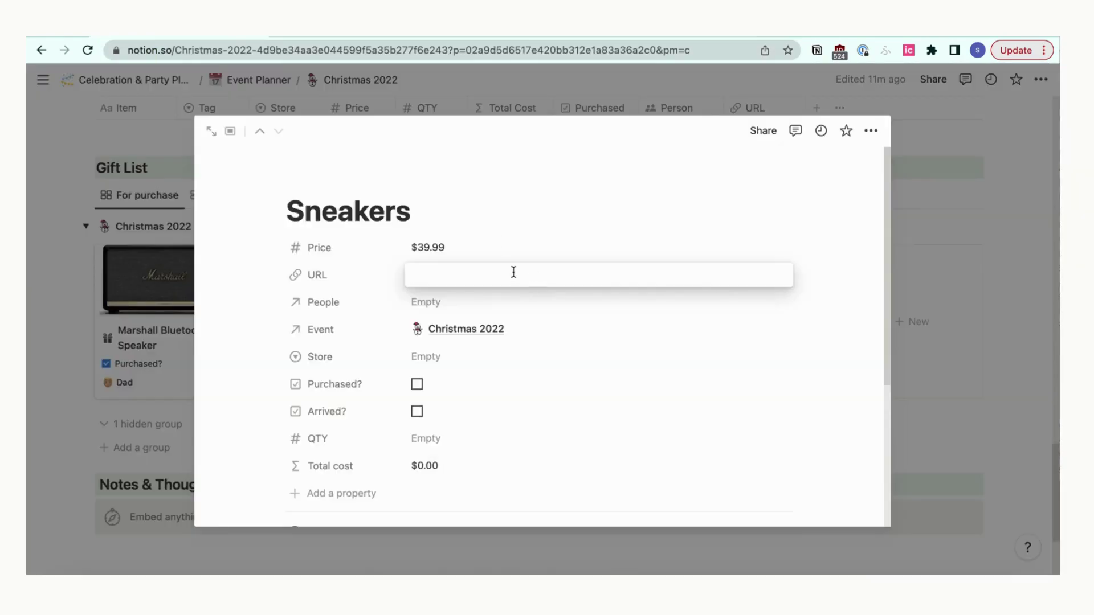
{"action": "key", "text": "super+v"}
- Link the Sneakers gift to Grandpa, set the store to Amazon and quantity to 1
{"action": "left_click", "coordinate": [439, 304]}
{"action": "left_click", "coordinate": [442, 303]}
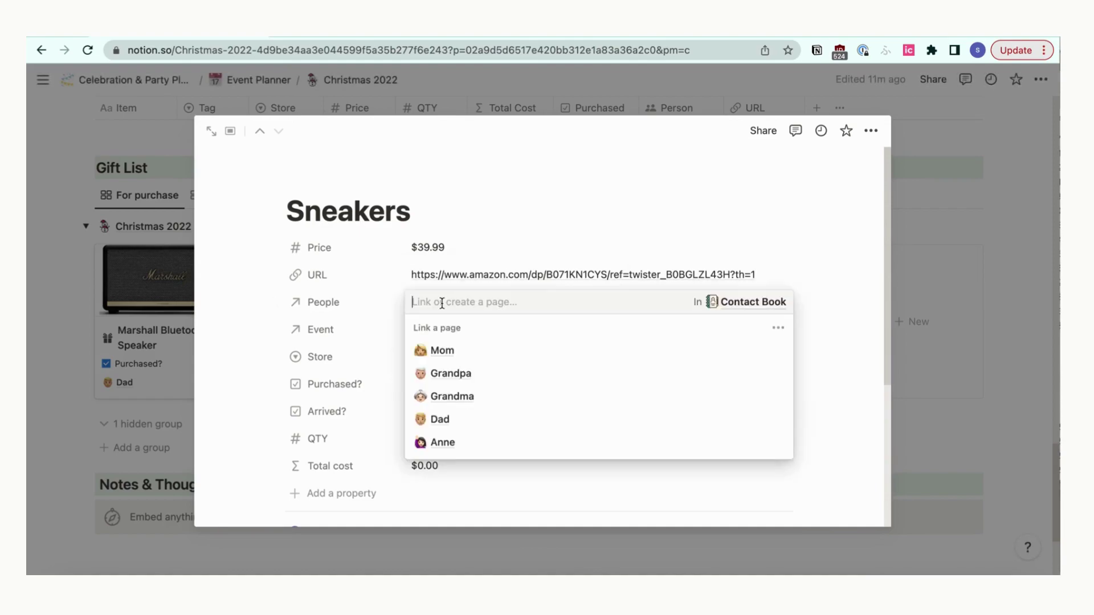
{"action": "left_click", "coordinate": [447, 373]}
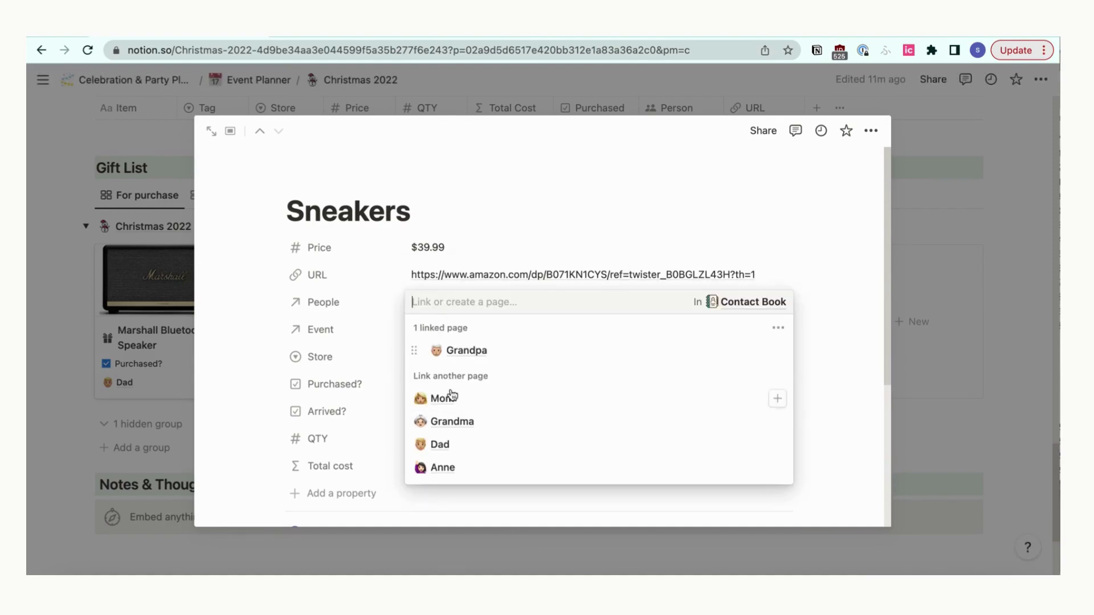
{"action": "left_click", "coordinate": [511, 191]}
{"action": "left_click", "coordinate": [449, 356]}
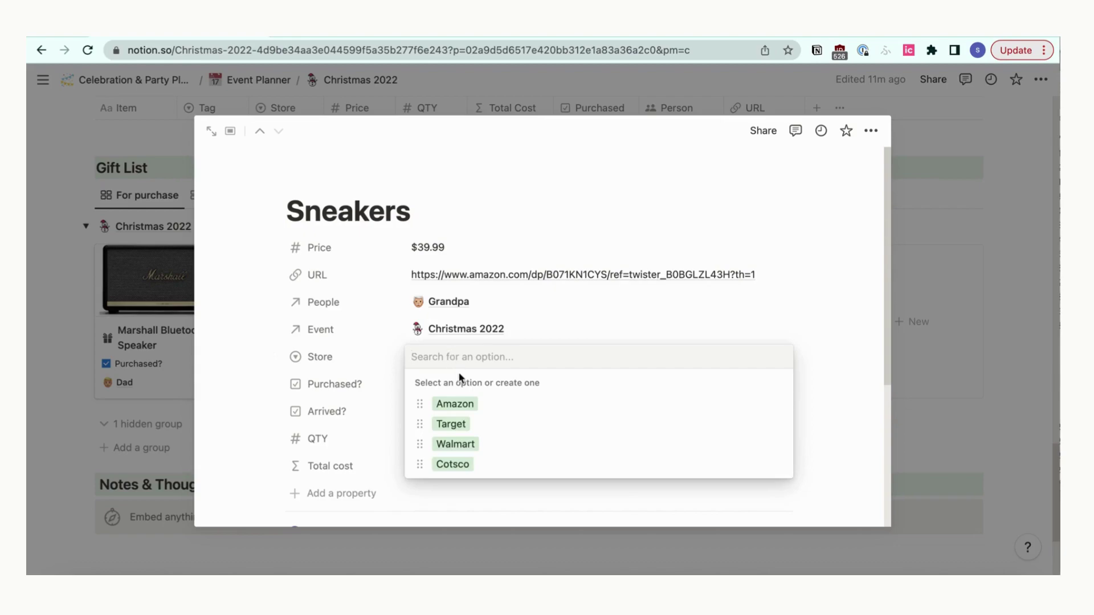
{"action": "left_click", "coordinate": [454, 404]}
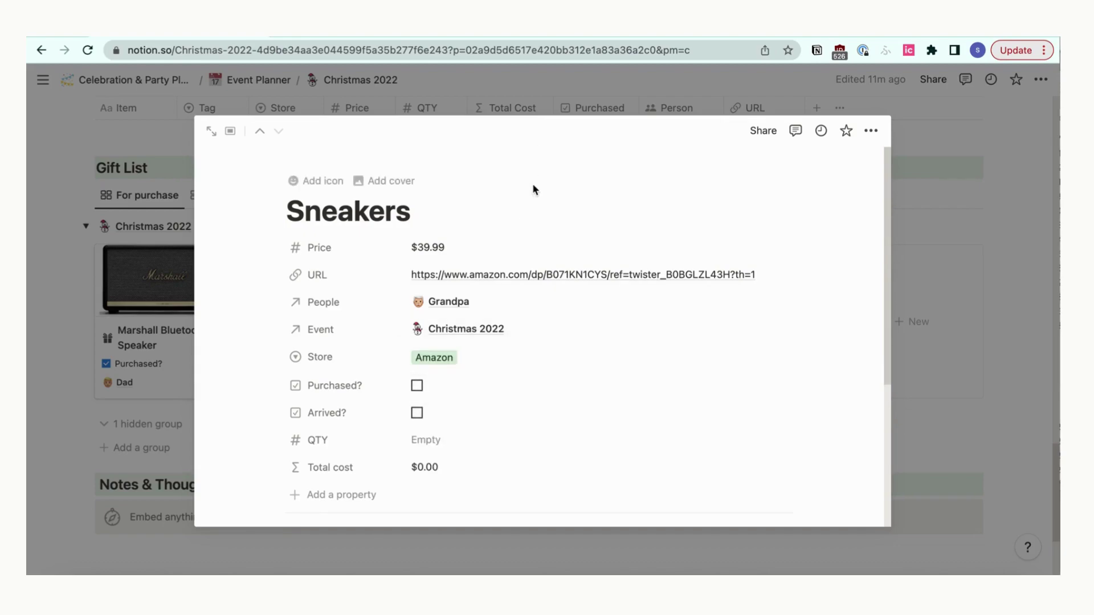
{"action": "scroll", "coordinate": [533, 185], "scroll_direction": "down", "scroll_amount": 3}
{"action": "left_click", "coordinate": [484, 327]}
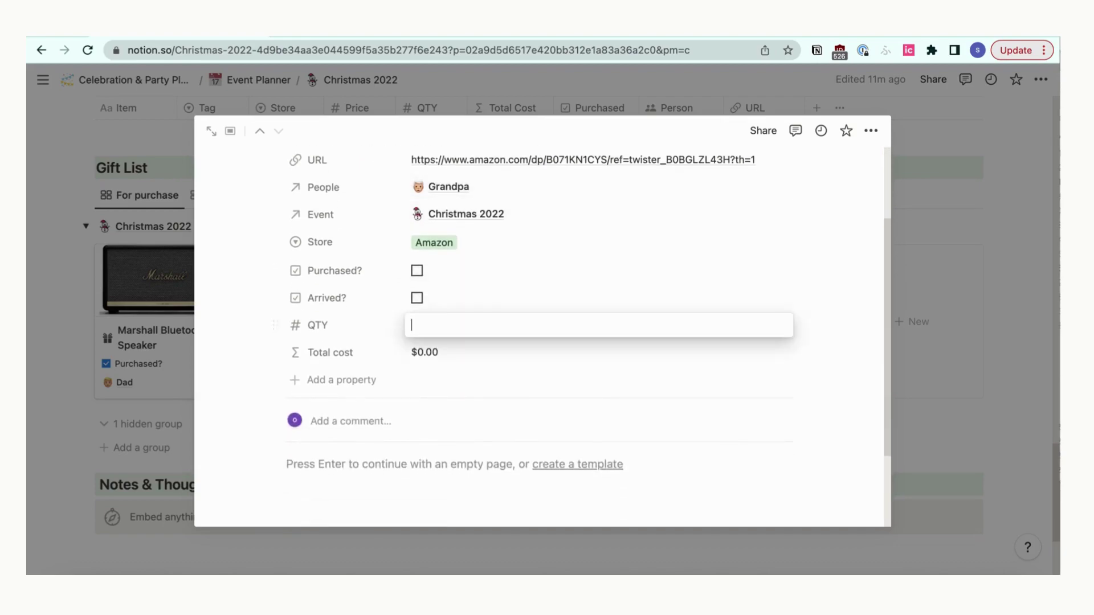
{"action": "type", "text": "1"}
{"action": "left_click", "coordinate": [488, 134]}
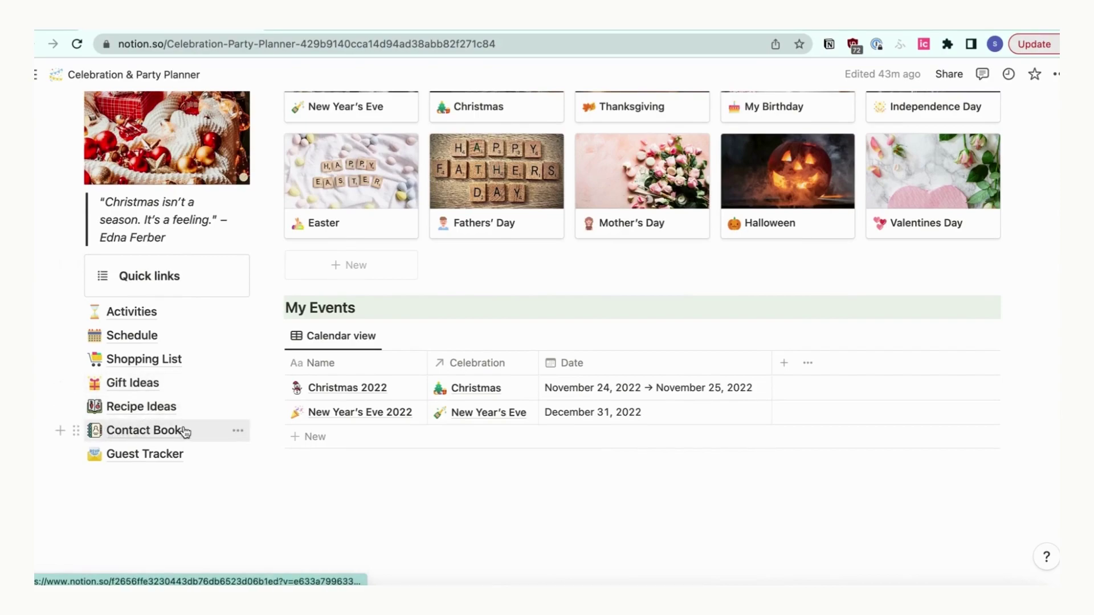
- Browse the Gift Ideas gallery, then return to the Celebration & Party Planner home page
{"action": "left_click", "coordinate": [135, 385]}
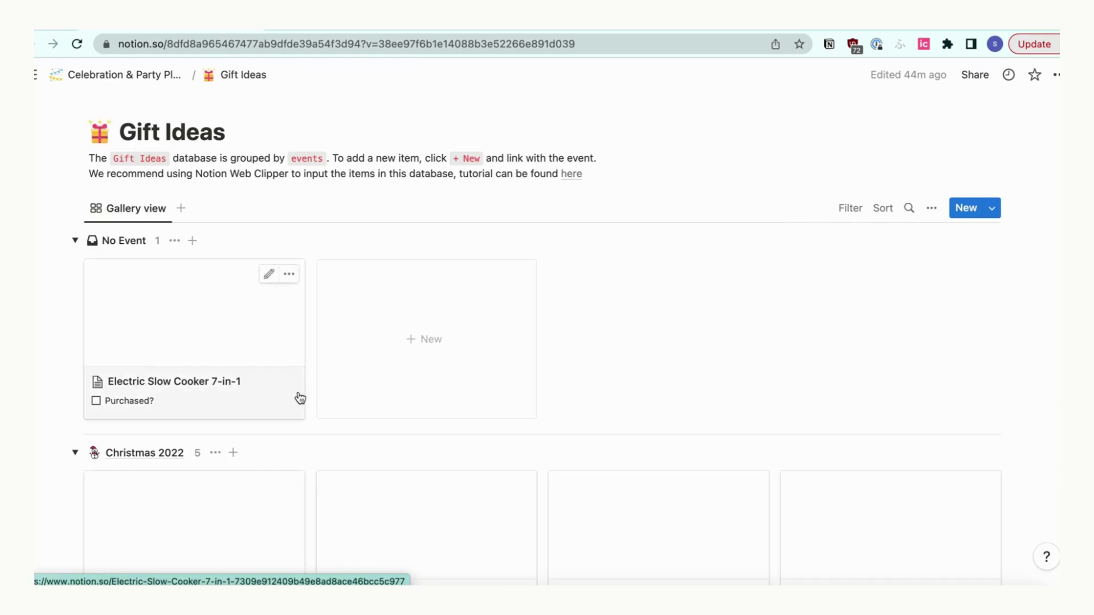
{"action": "scroll", "coordinate": [299, 398], "scroll_direction": "down", "scroll_amount": 5}
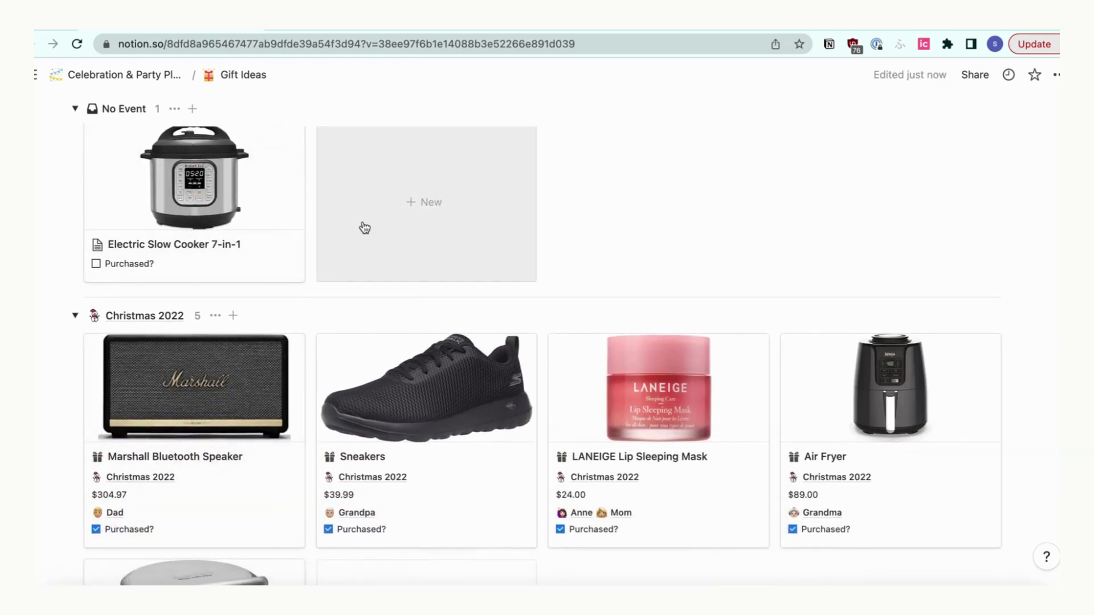
{"action": "scroll", "coordinate": [349, 231], "scroll_direction": "down", "scroll_amount": 6}
{"action": "scroll", "coordinate": [346, 231], "scroll_direction": "up", "scroll_amount": 7}
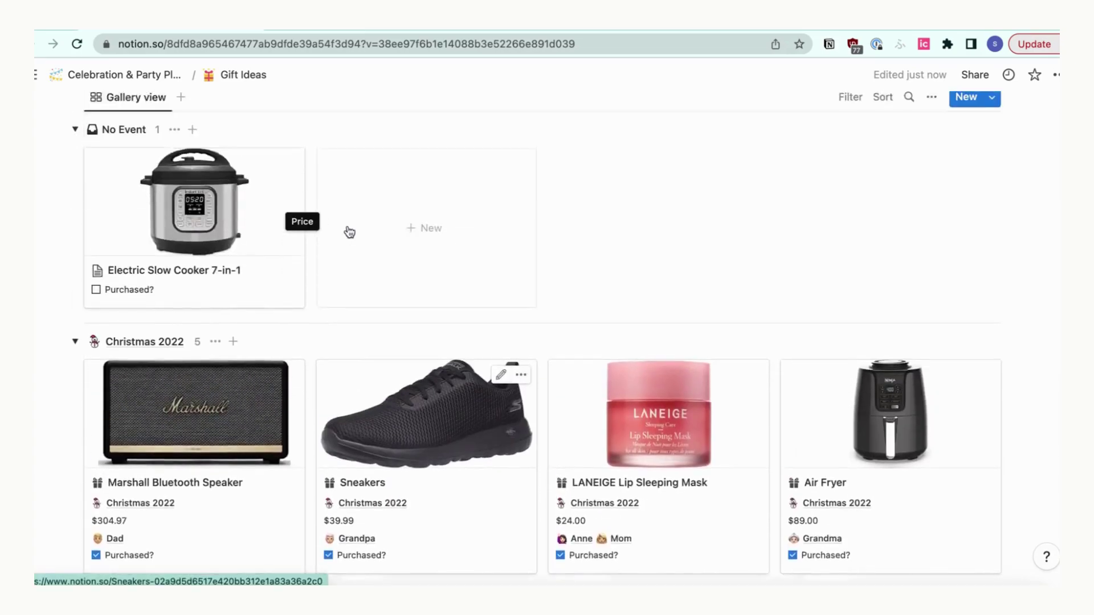
{"action": "left_click", "coordinate": [157, 75]}
{"action": "scroll", "coordinate": [191, 218], "scroll_direction": "down", "scroll_amount": 12}
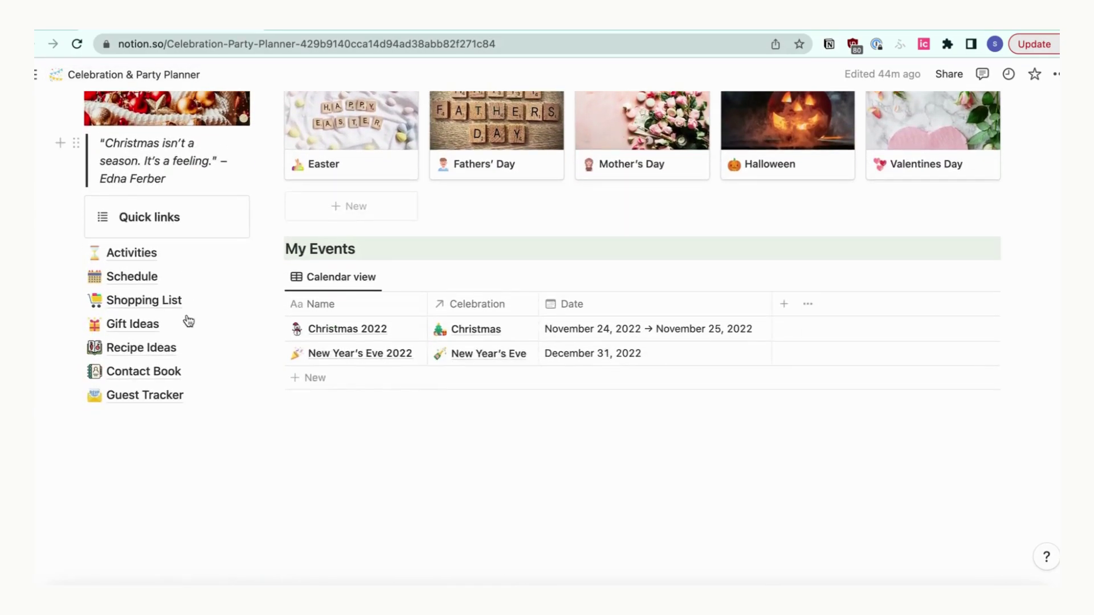
- Add a contact named 'Aunt' to the Contact Book with the Family tag
{"action": "left_click", "coordinate": [142, 371]}
{"action": "left_click", "coordinate": [110, 345]}
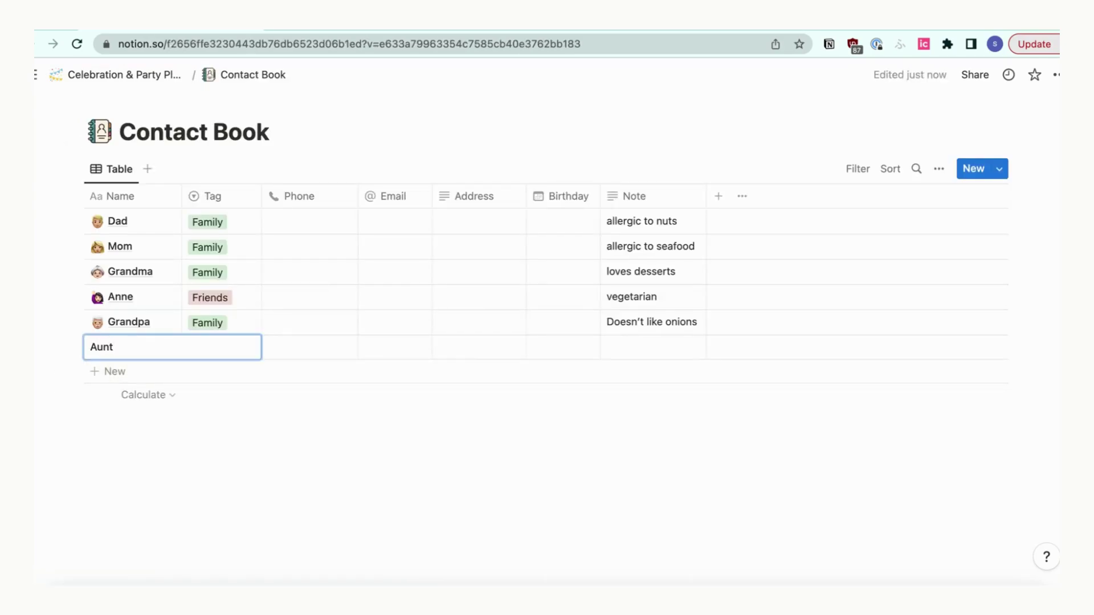
{"action": "key", "text": "Escape"}
{"action": "left_click", "coordinate": [228, 348]}
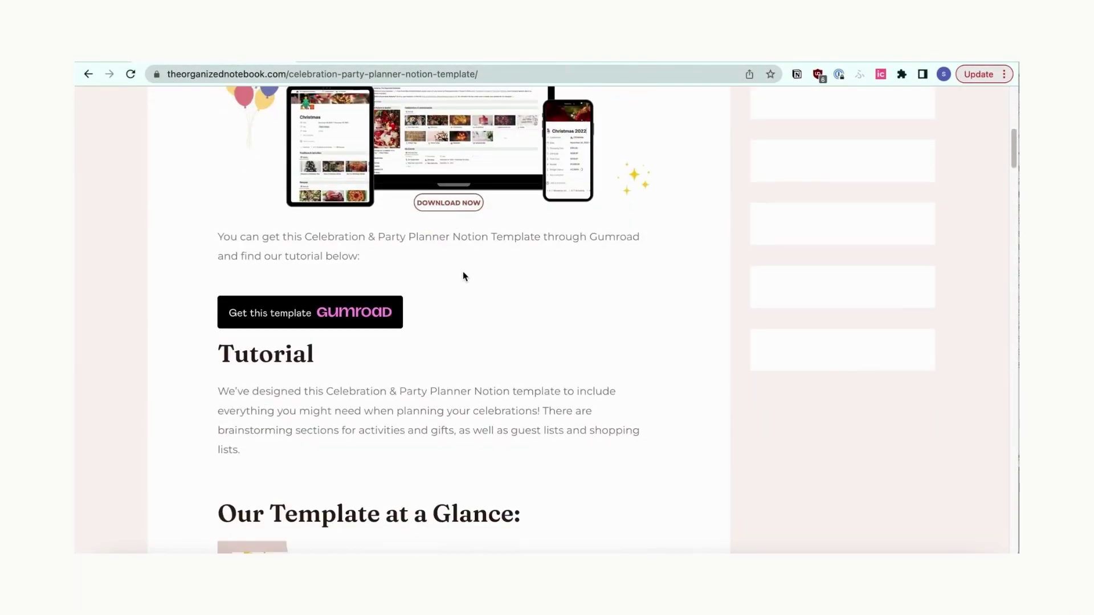
- On the template's Gumroad page, name a fair price of 0 and add it to the cart
{"action": "left_click", "coordinate": [296, 320]}
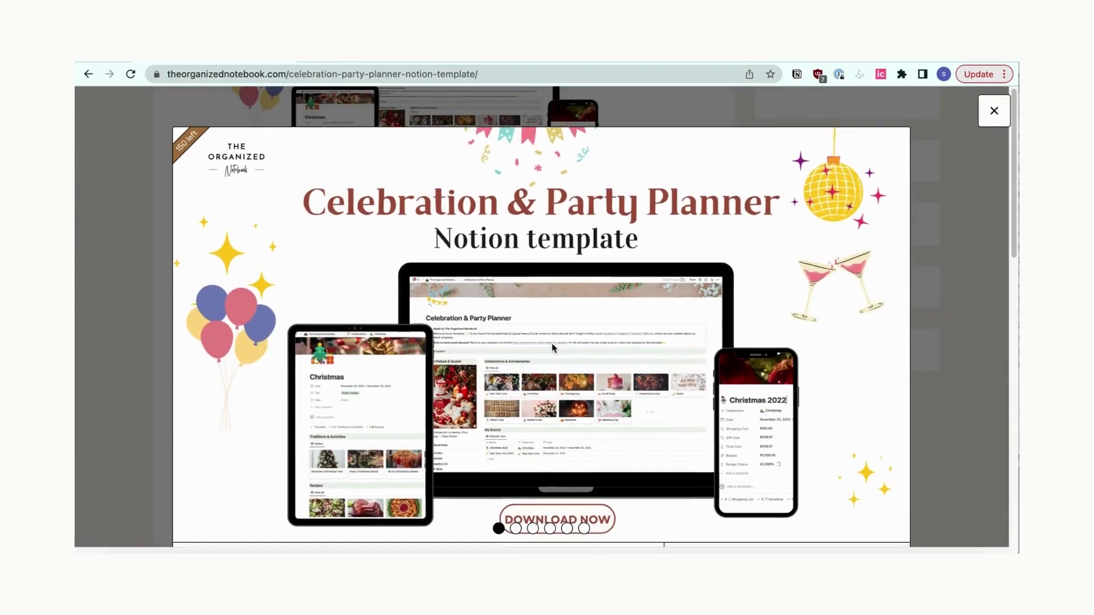
{"action": "scroll", "coordinate": [551, 343], "scroll_direction": "down", "scroll_amount": 5}
{"action": "left_click", "coordinate": [726, 260]}
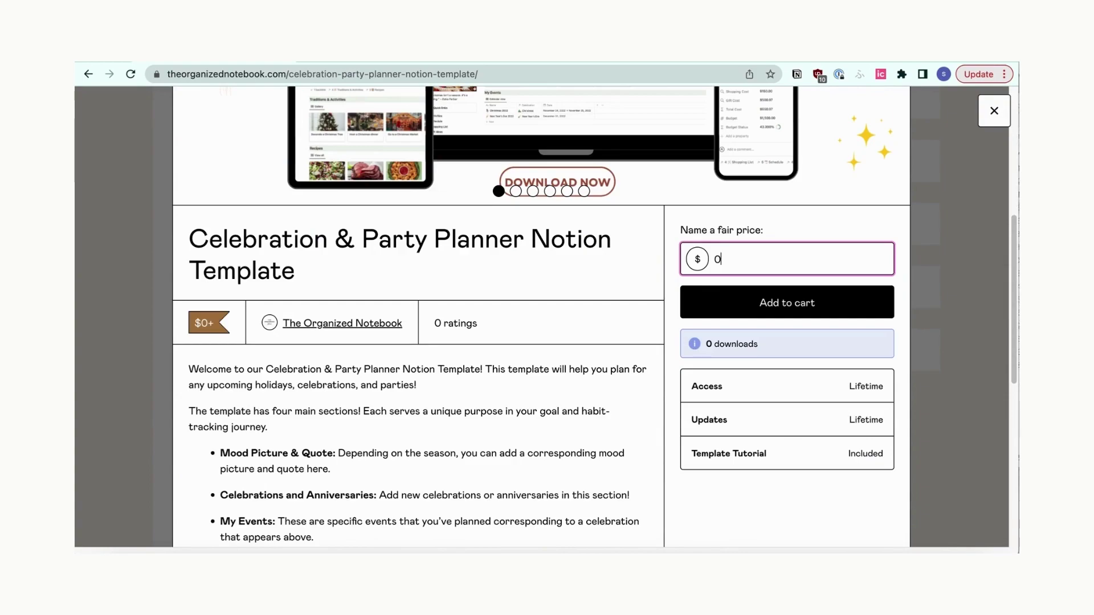
{"action": "type", "text": "0"}
{"action": "left_click", "coordinate": [770, 302]}
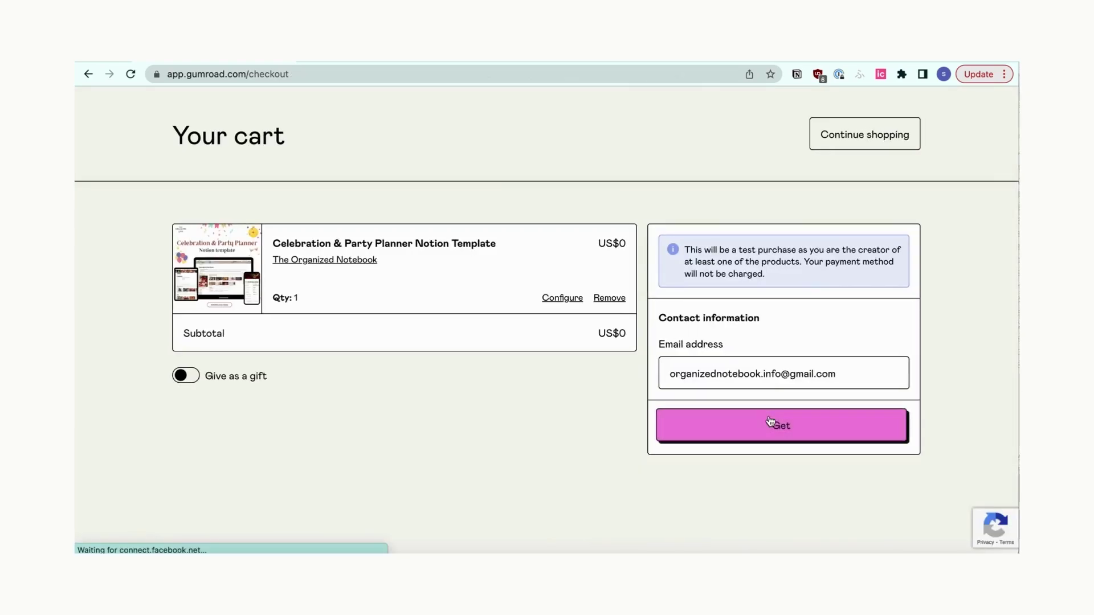
- Complete the $0 Gumroad checkout for the Celebration & Party Planner template
{"action": "left_click", "coordinate": [776, 425]}
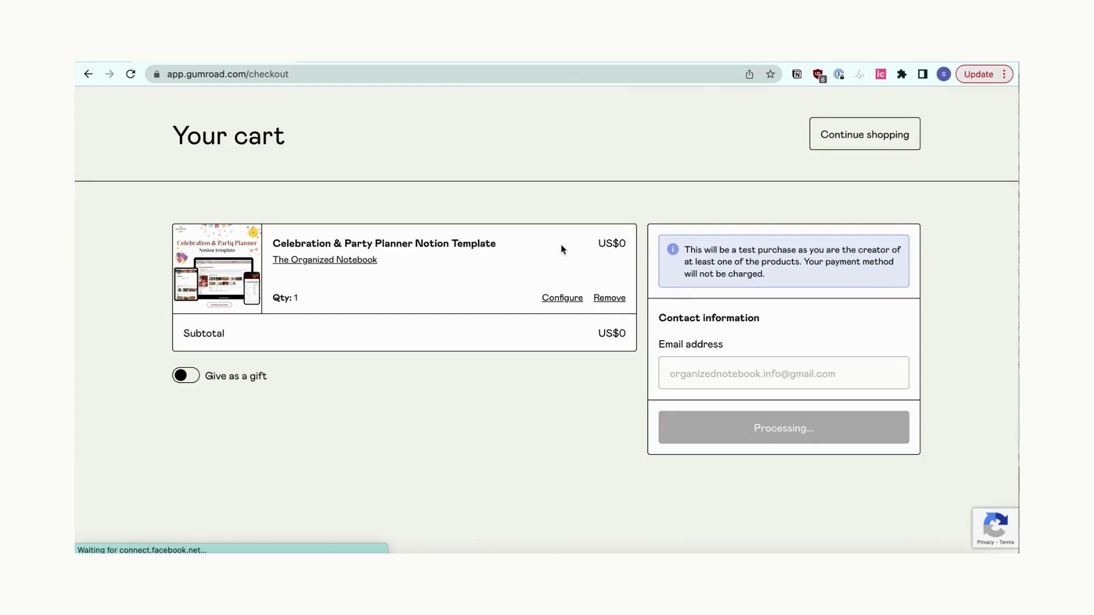